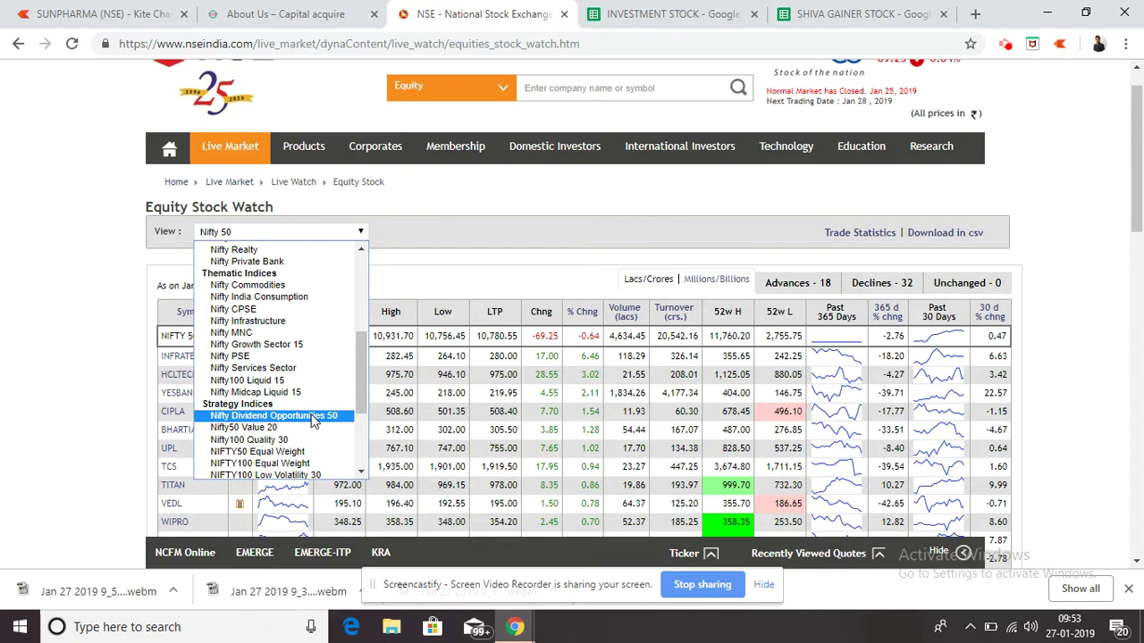
# Show the Nifty Dividend Opportunities 50 list in the Equity Stock Watch and check INFRATEL's corporate action dividend
pyautogui.click(313, 417)
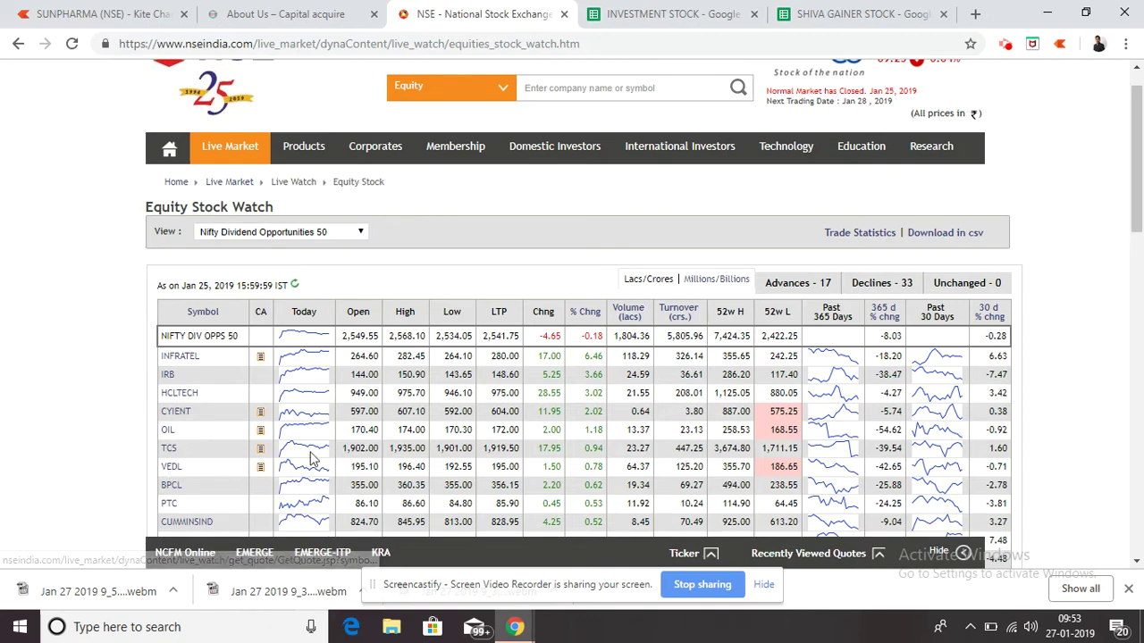
pyautogui.moveTo(1138, 173); pyautogui.dragTo(1141, 207)
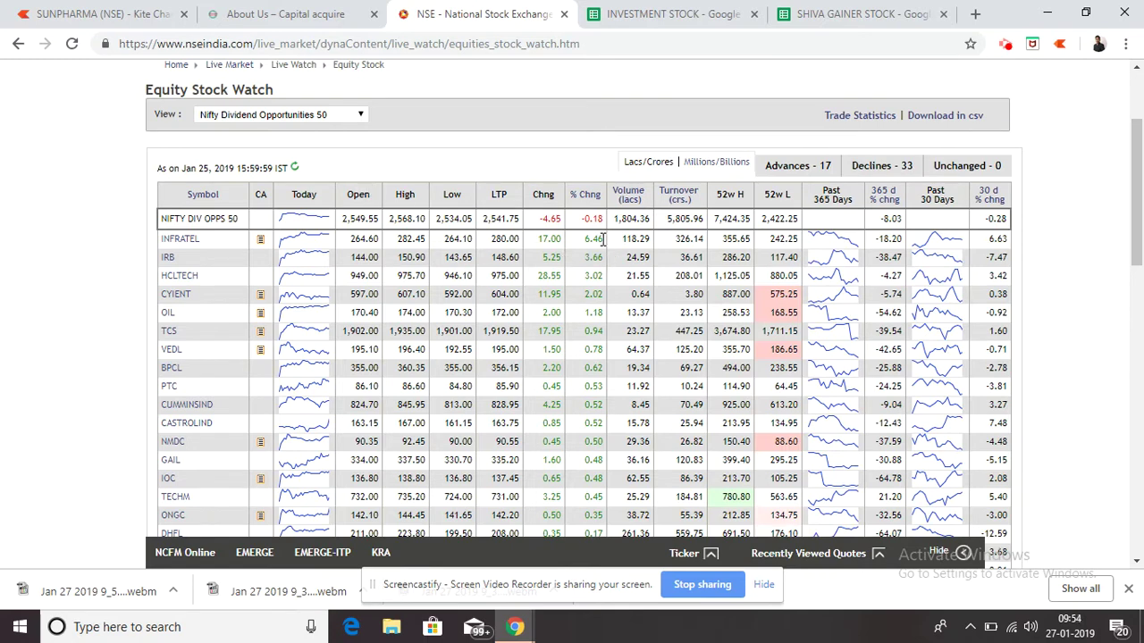
pyautogui.moveTo(602, 238); pyautogui.dragTo(580, 242)
pyautogui.moveTo(261, 244)
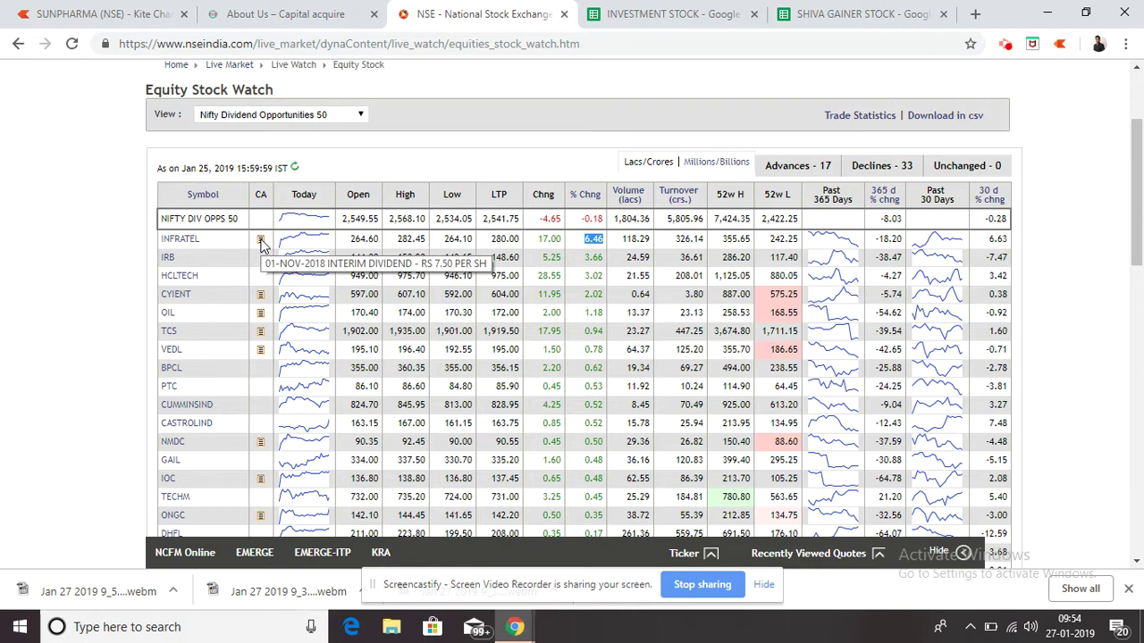
# Switch to the SHIVA GAINER STOCK spreadsheet and clear the old stock entries in B5:G14 of Sheet3
pyautogui.click(701, 8)
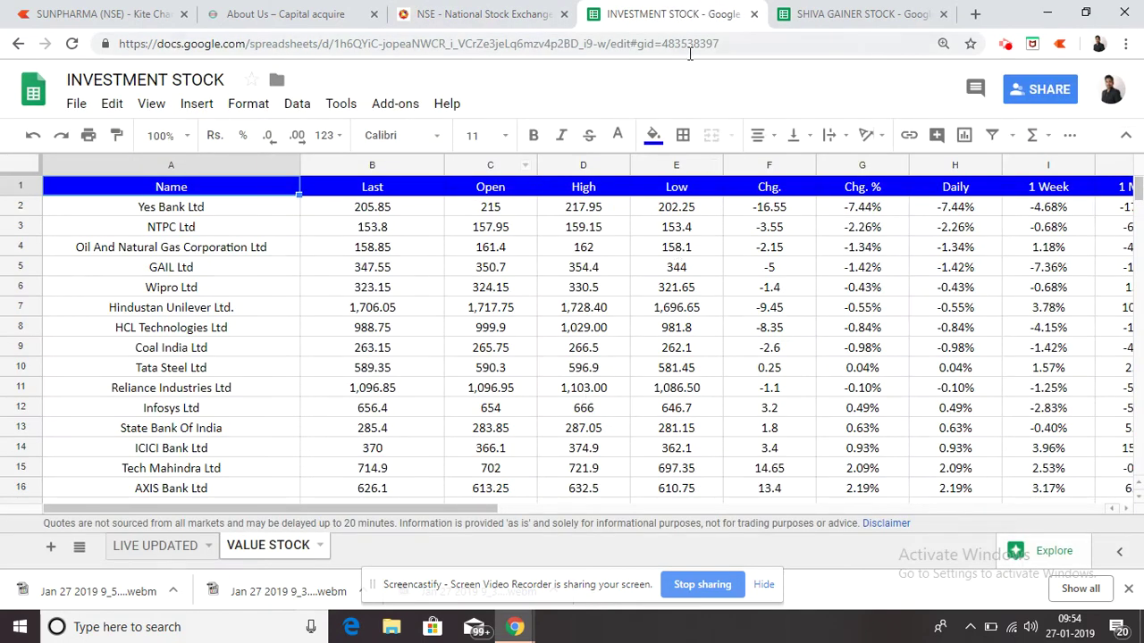
pyautogui.click(894, 11)
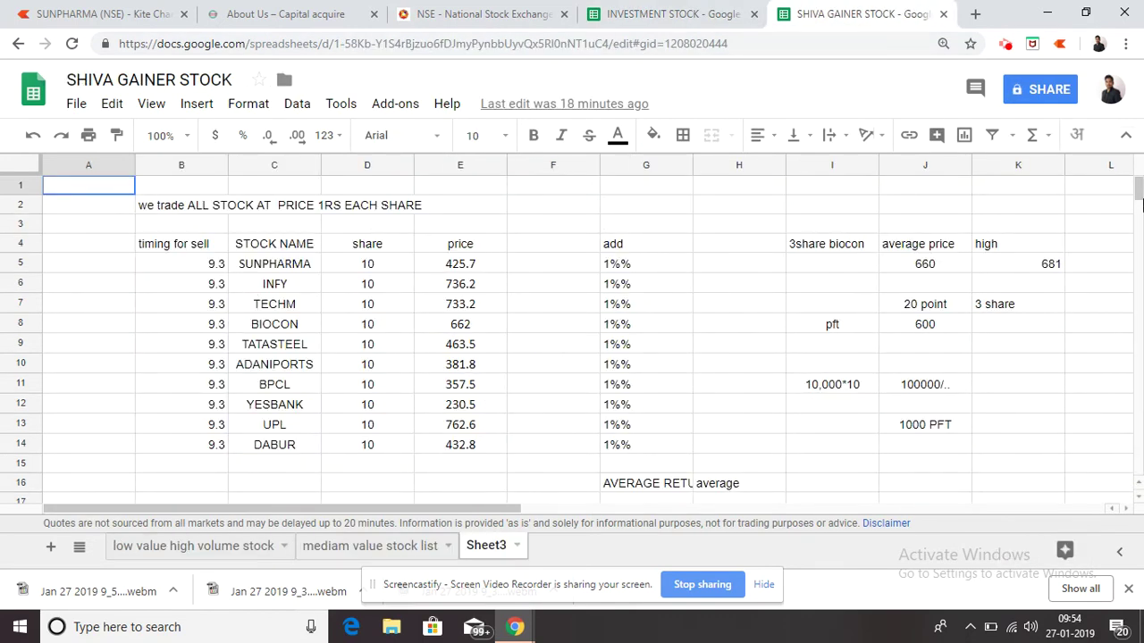
pyautogui.scroll(-5, 1139, 196)
pyautogui.scroll(5, 1139, 197)
pyautogui.moveTo(159, 268); pyautogui.dragTo(639, 454)
pyautogui.press('Delete')
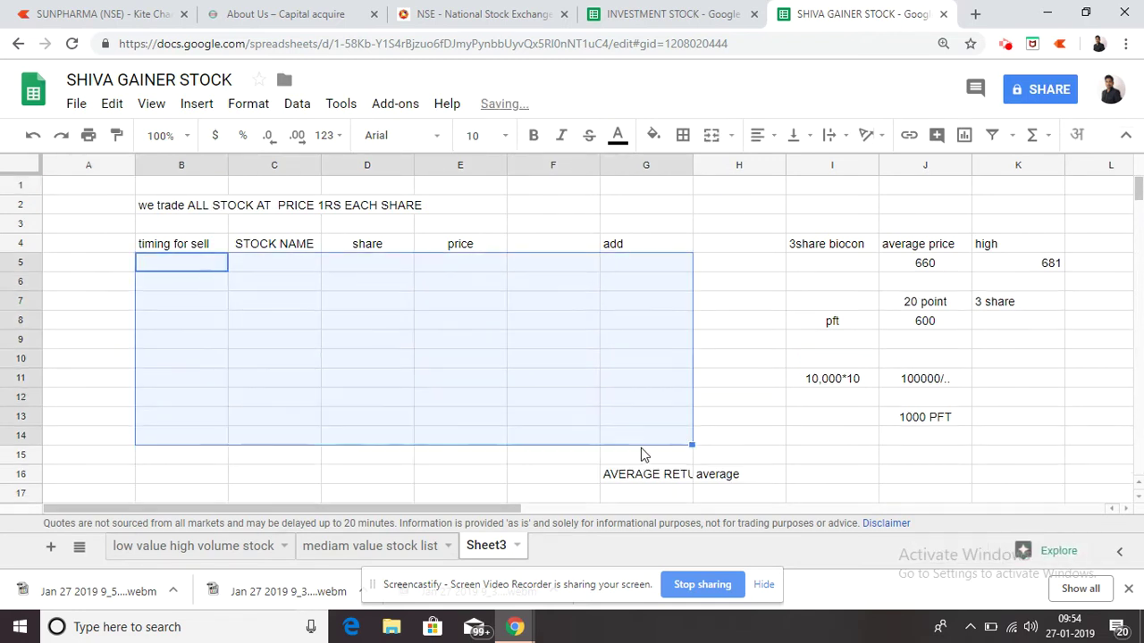
pyautogui.click(551, 212)
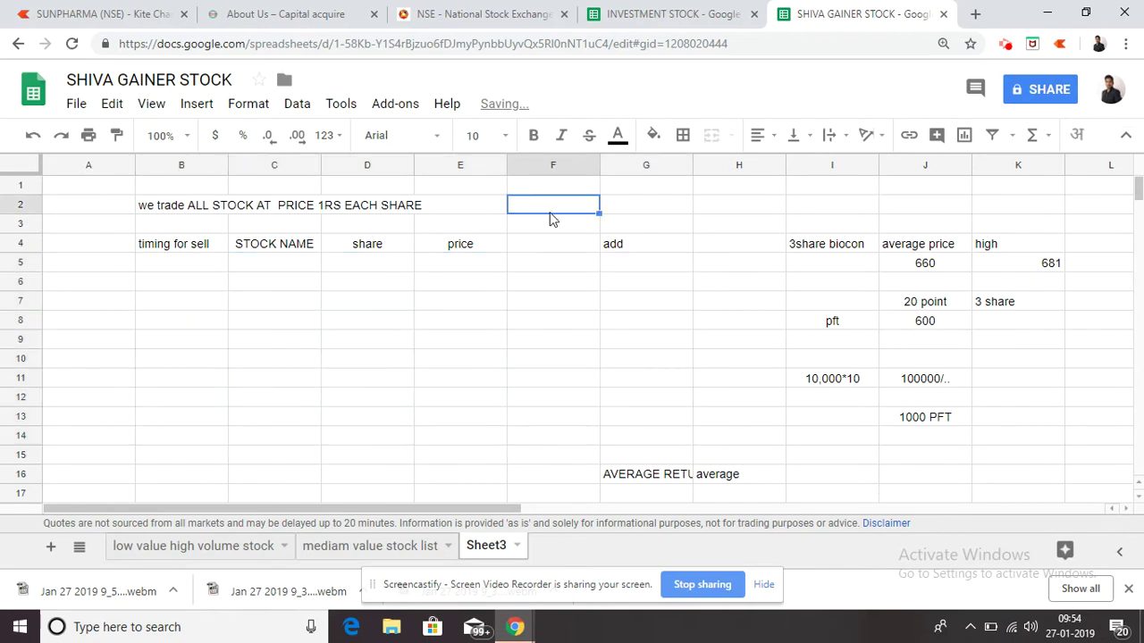
# Enter INFRATEL as the first stock name in C5
pyautogui.click(300, 264)
pyautogui.write('IN')
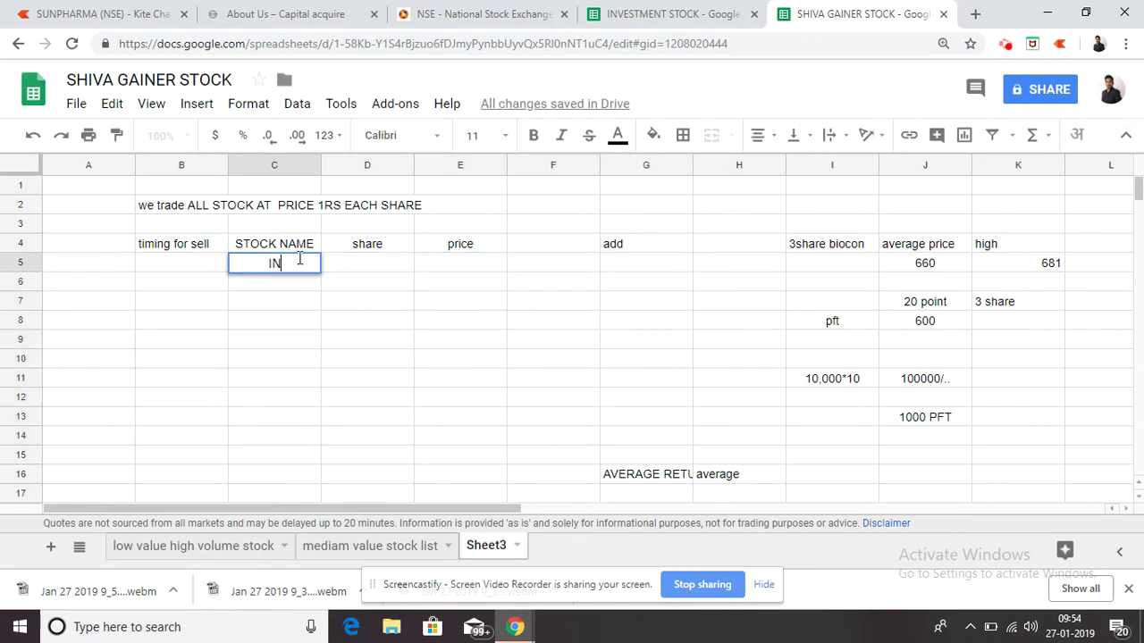
pyautogui.write('FRATEL')
pyautogui.press('Return')
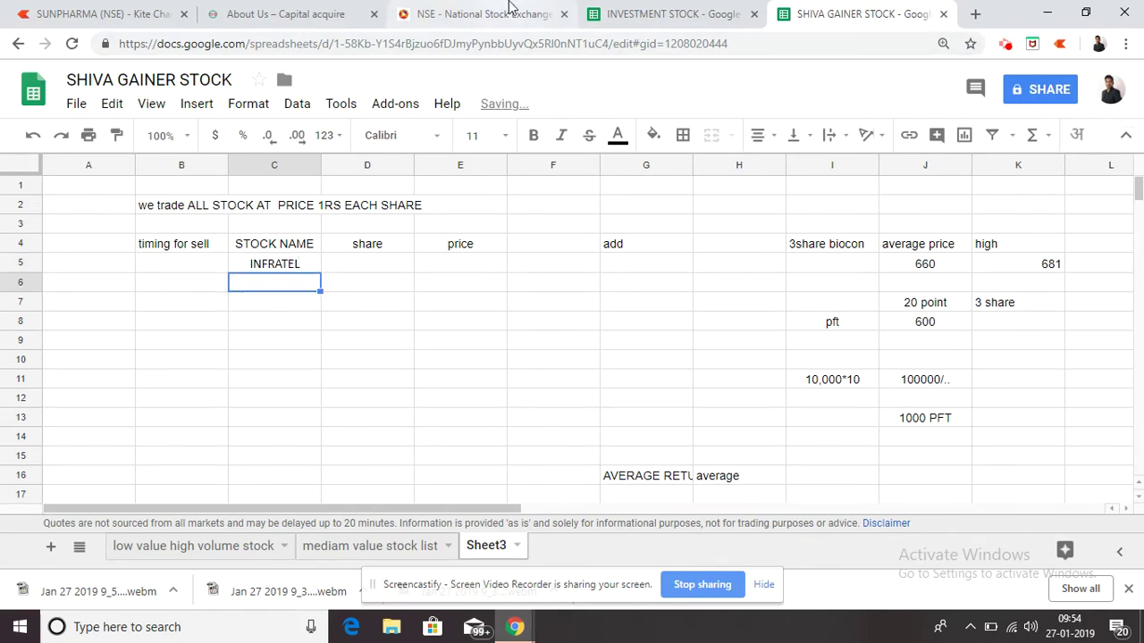
# Check the CYIENT and TCS dividends on the NSE stock watch, and add CYIENT and TCS below INFRATEL in the spreadsheet
pyautogui.click(483, 13)
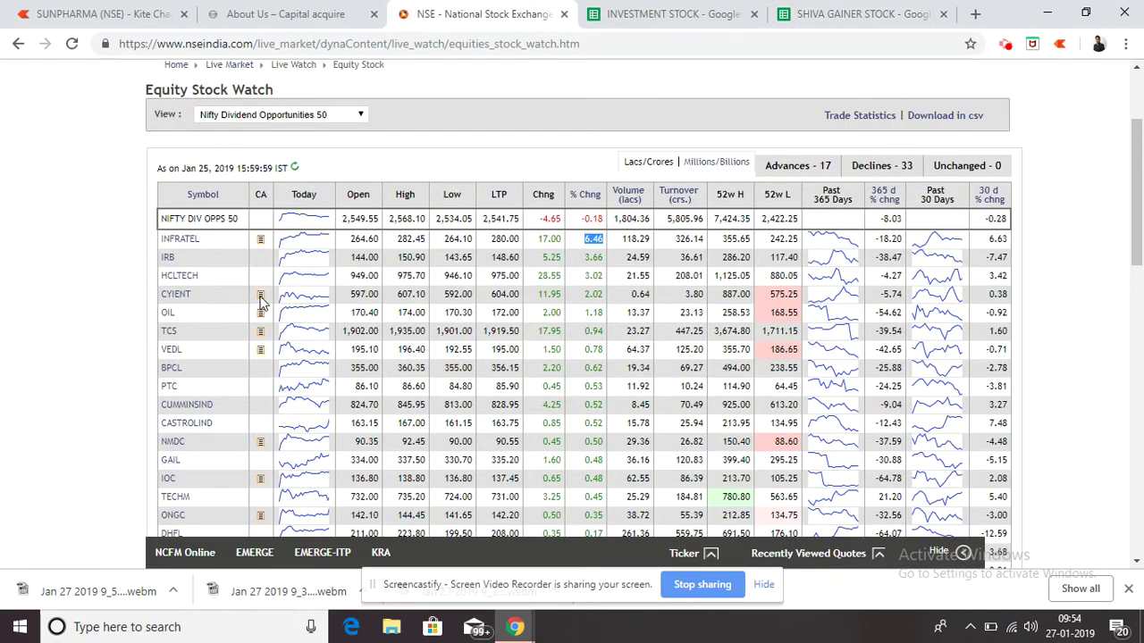
pyautogui.moveTo(261, 302)
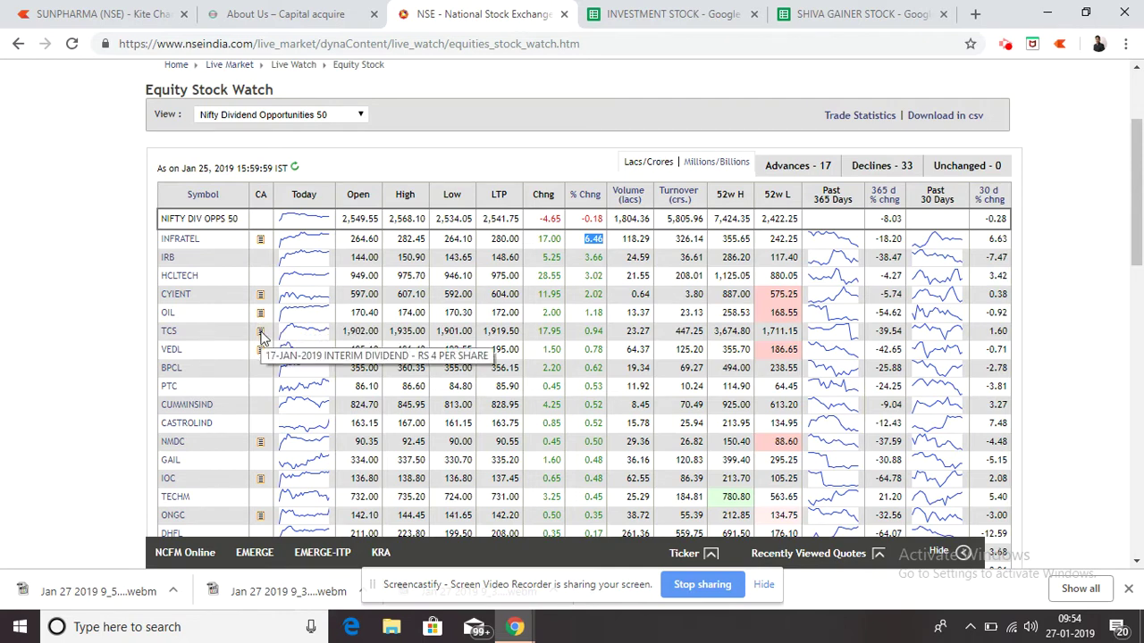
pyautogui.click(836, 11)
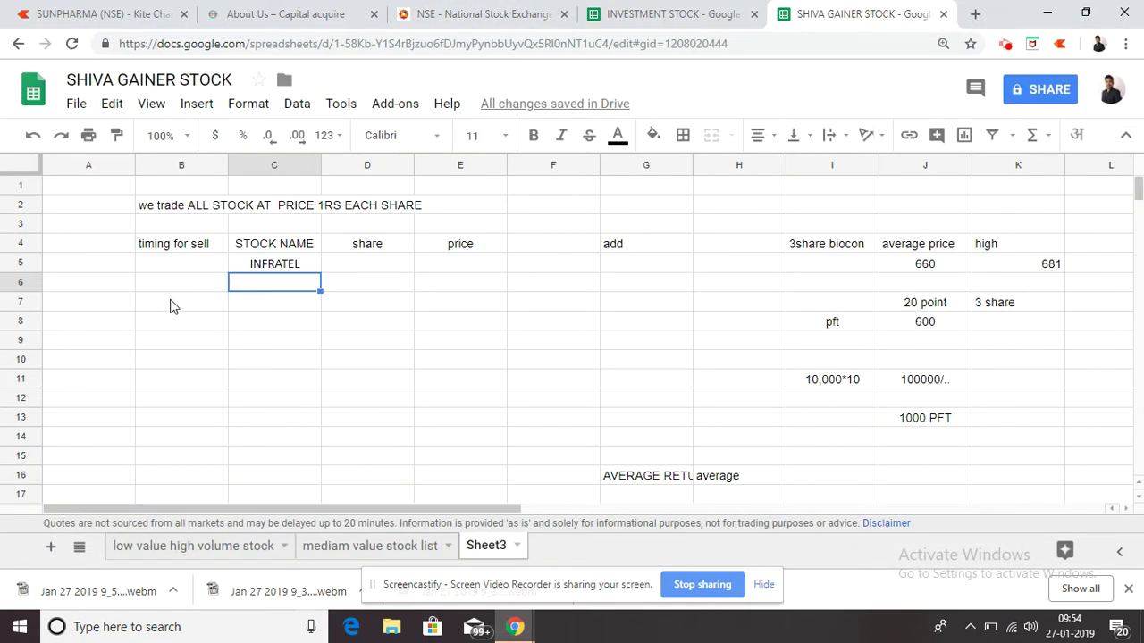
pyautogui.write('CYI')
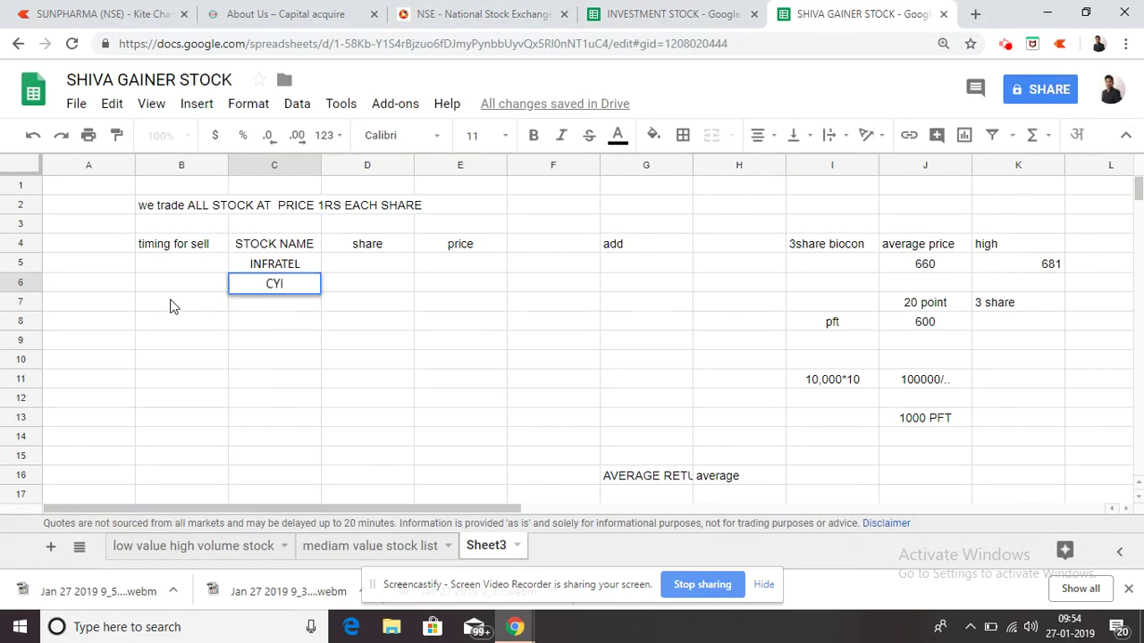
pyautogui.write('ENT')
pyautogui.press('Return')
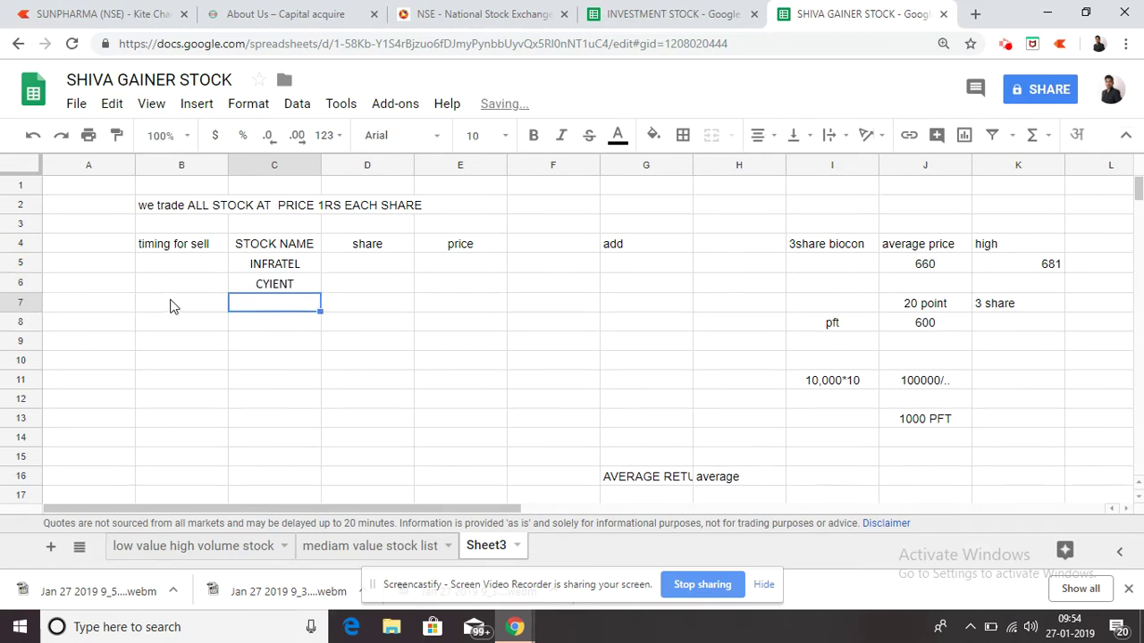
pyautogui.write('TCS')
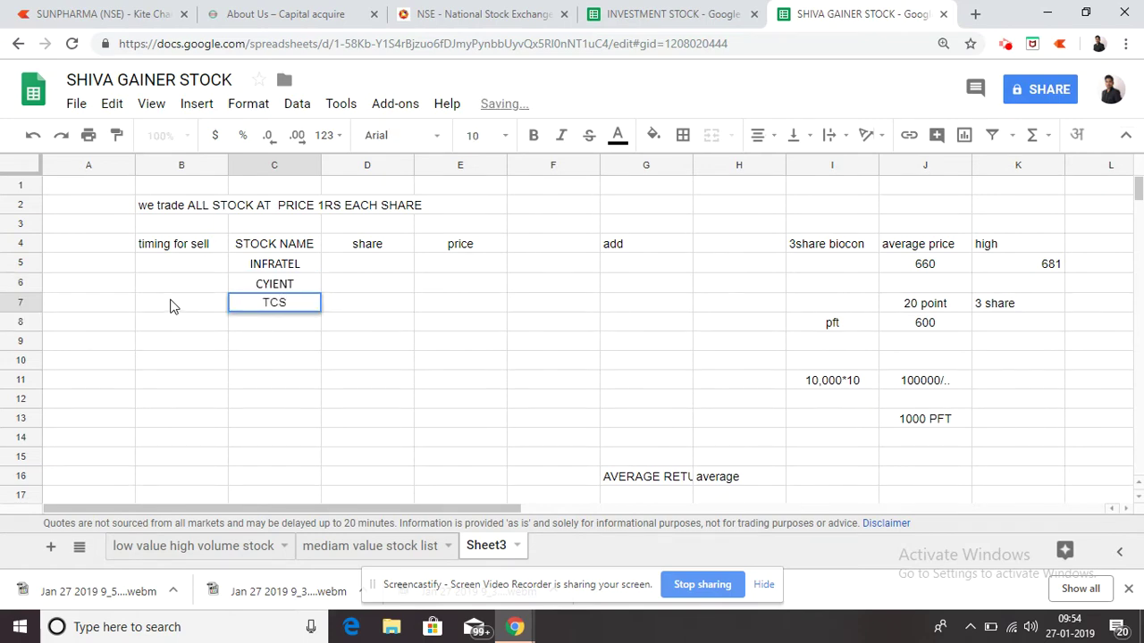
pyautogui.press('Return')
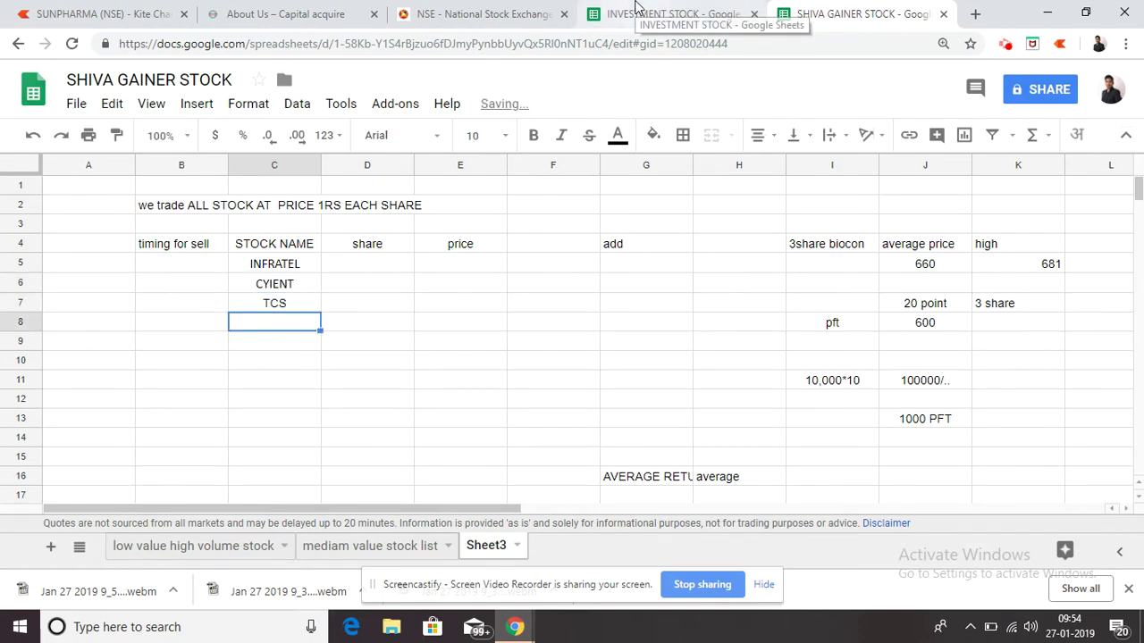
# Look up VEDL's interim dividend on the NSE stock watch and return to the SHIVA GAINER STOCK spreadsheet
pyautogui.click(636, 11)
pyautogui.click(86, 11)
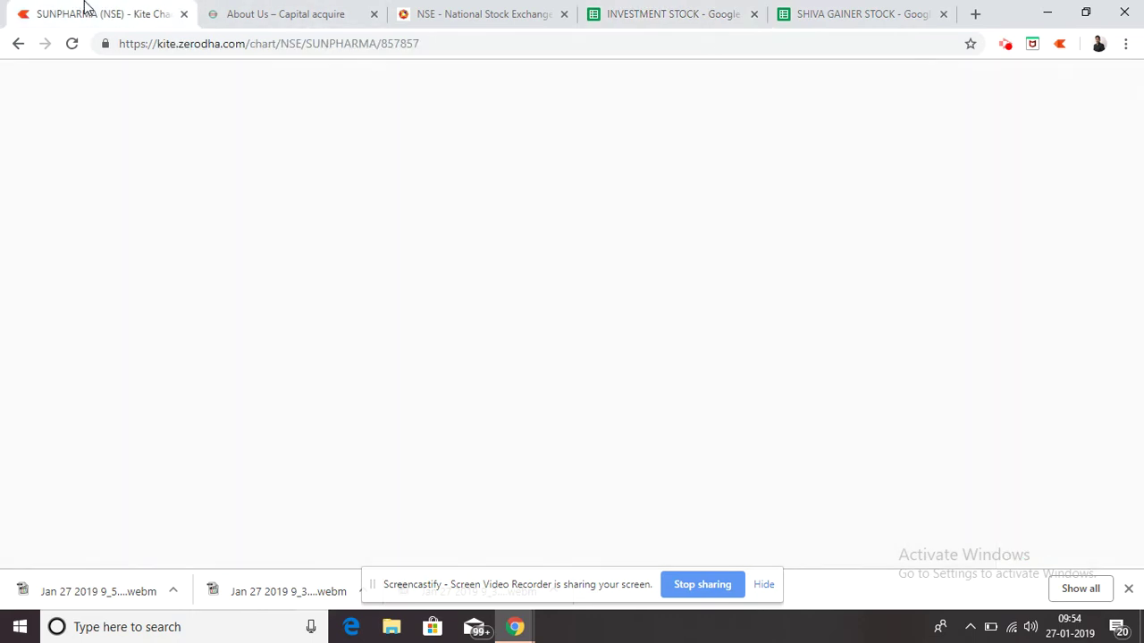
pyautogui.click(460, 13)
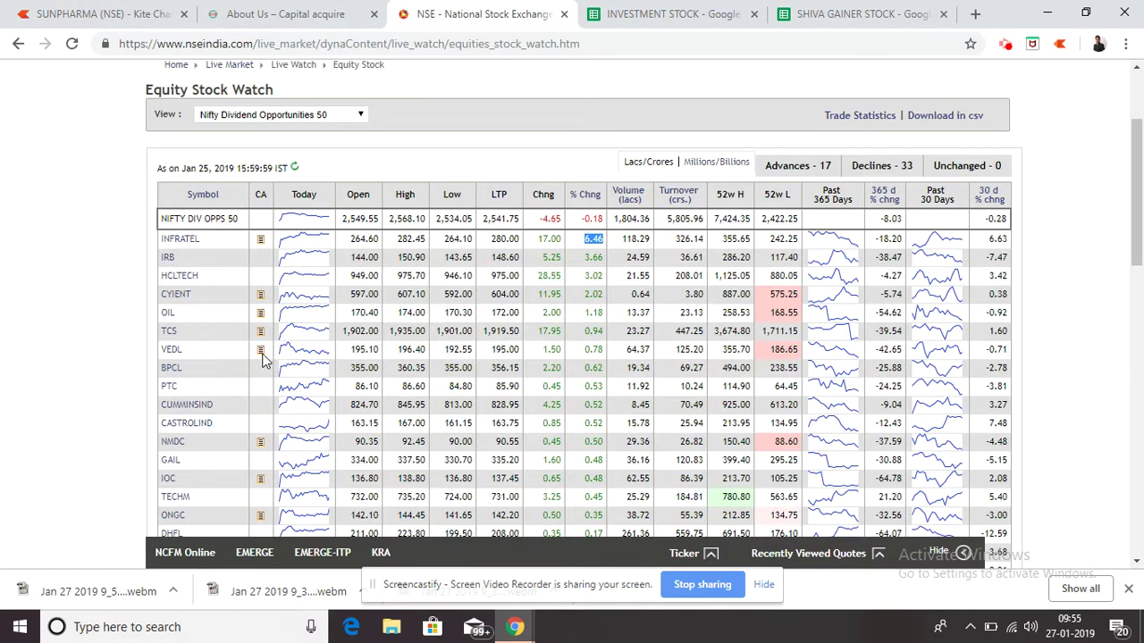
pyautogui.moveTo(262, 355)
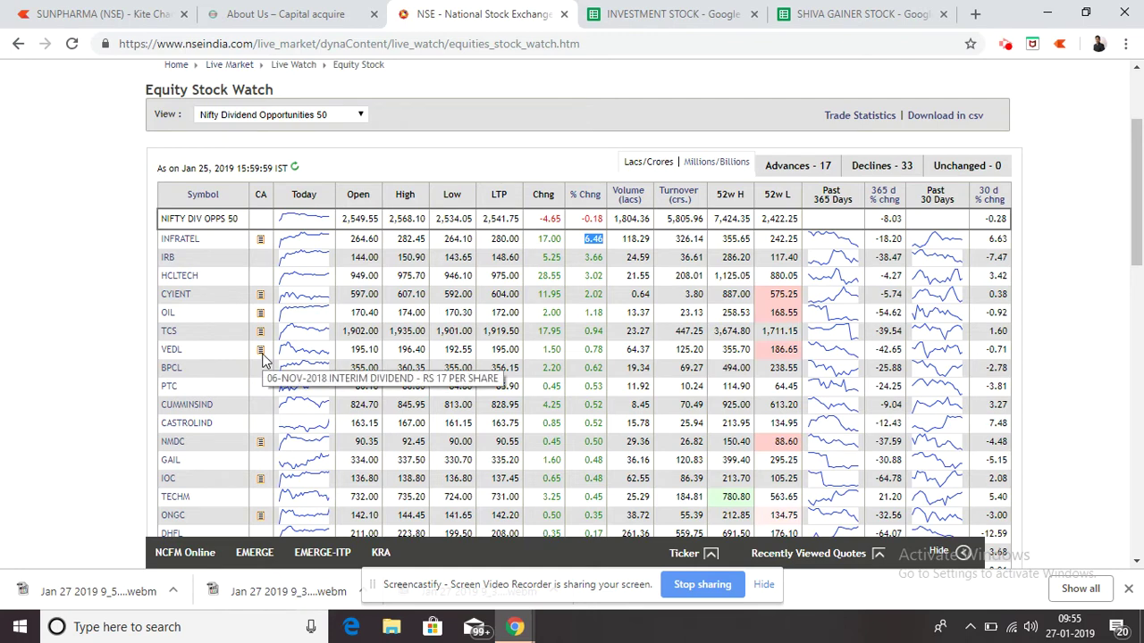
pyautogui.click(863, 14)
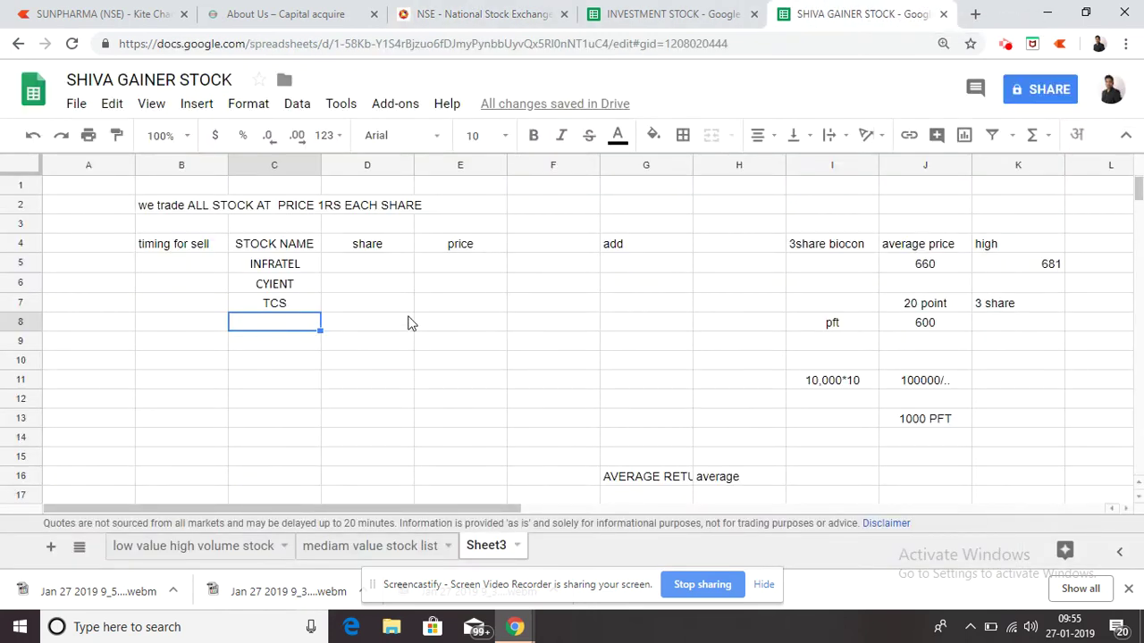
# Fill the share column with 7.5 for INFRATEL, 6 for CYIENT and 4 for TCS
pyautogui.click(375, 263)
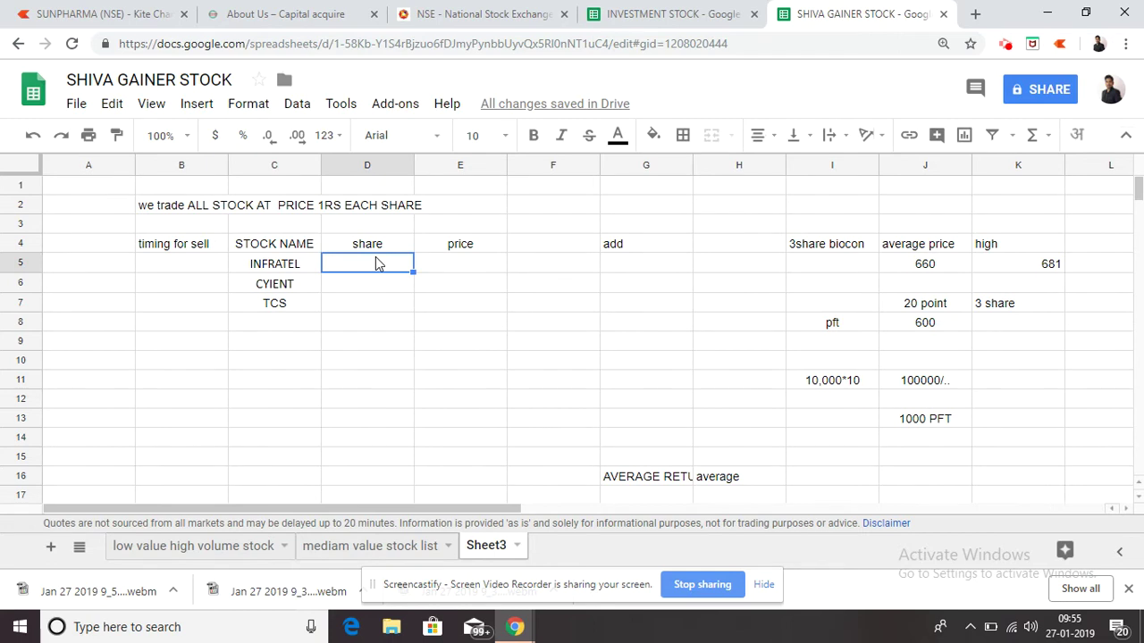
pyautogui.write('7.5')
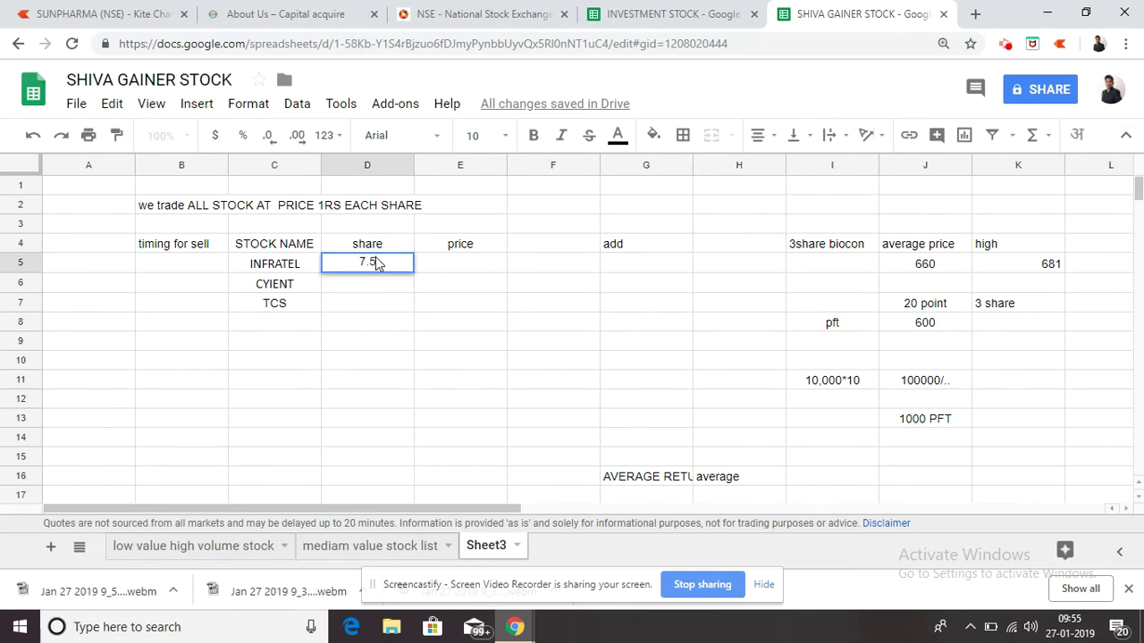
pyautogui.press('Return')
pyautogui.write('6')
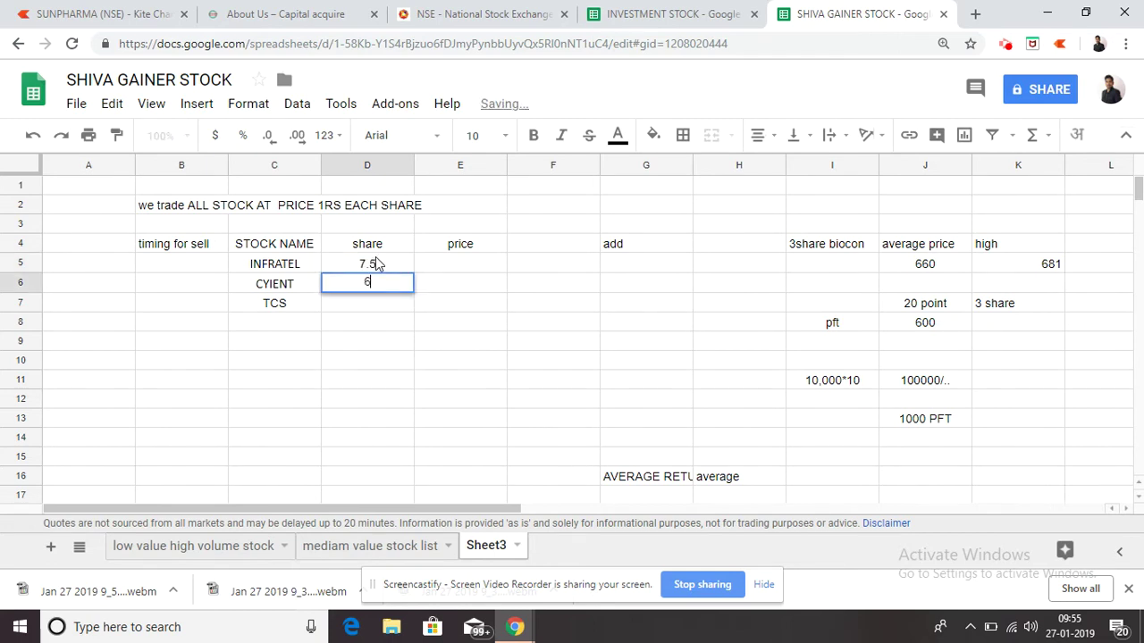
pyautogui.press('Return')
pyautogui.write('4')
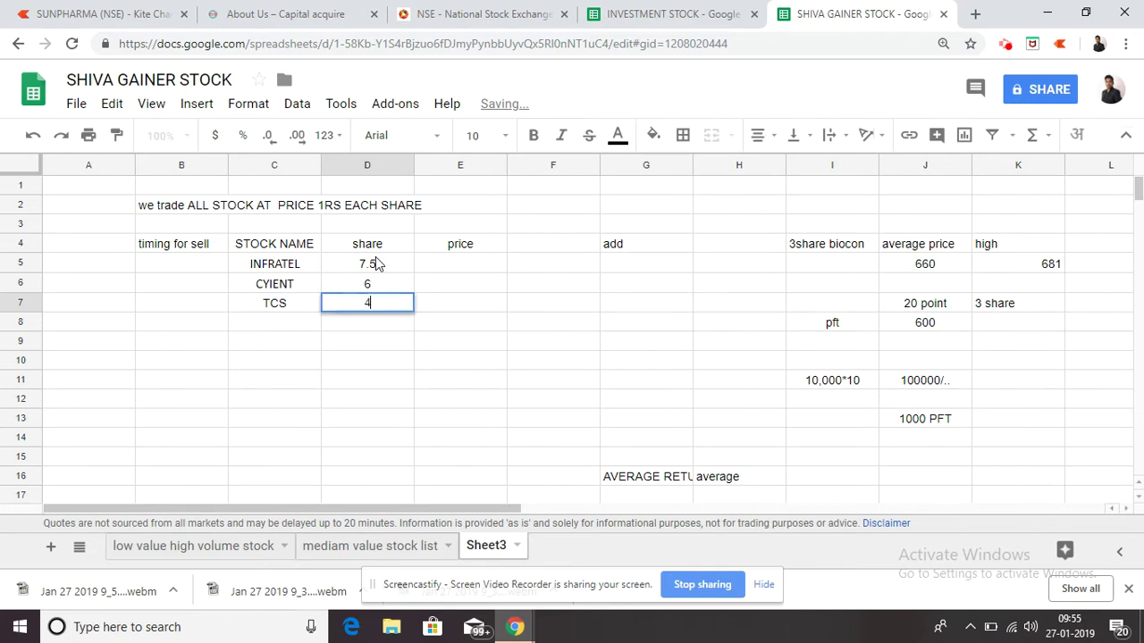
pyautogui.press('Return')
# Add VEDL in row 8 with a share value of 17
pyautogui.click(275, 321)
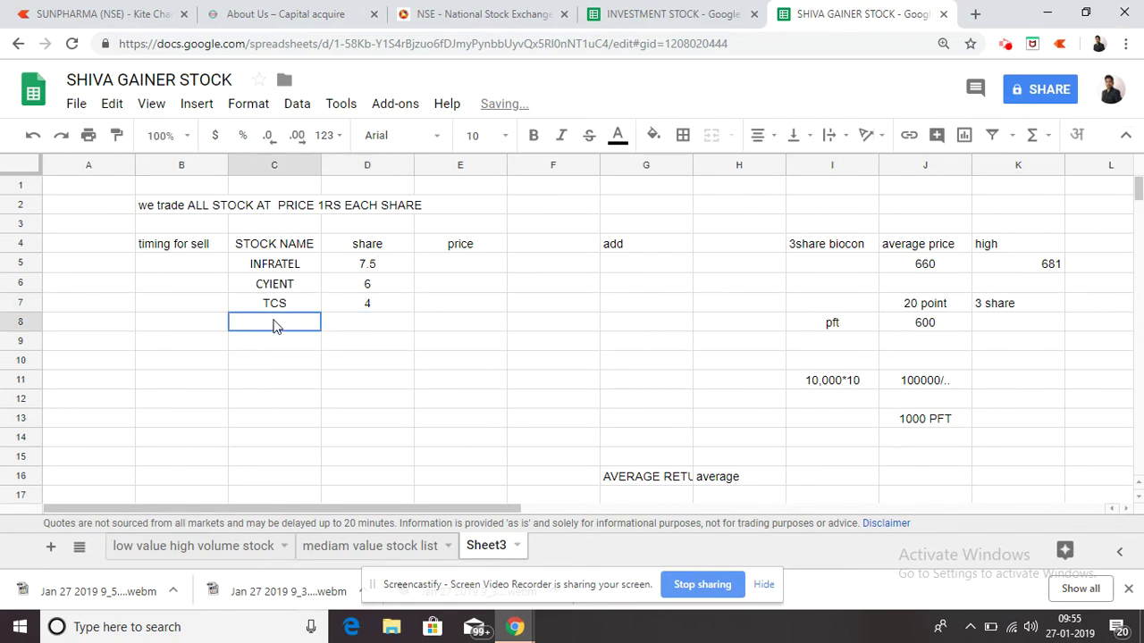
pyautogui.write('VEDL')
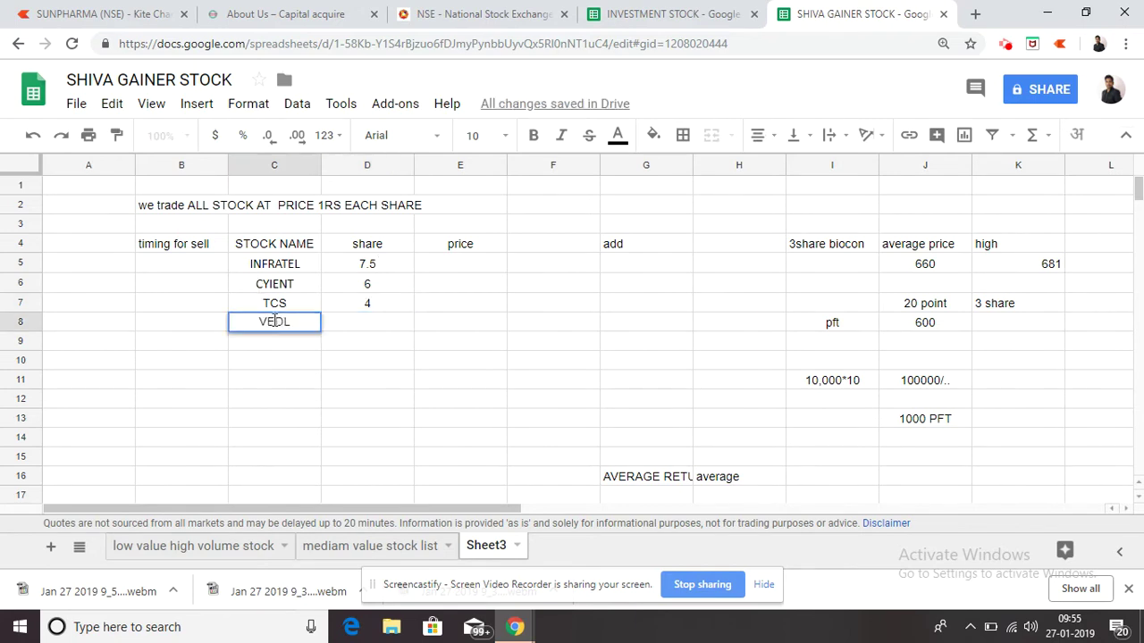
pyautogui.press('Tab')
pyautogui.write('17')
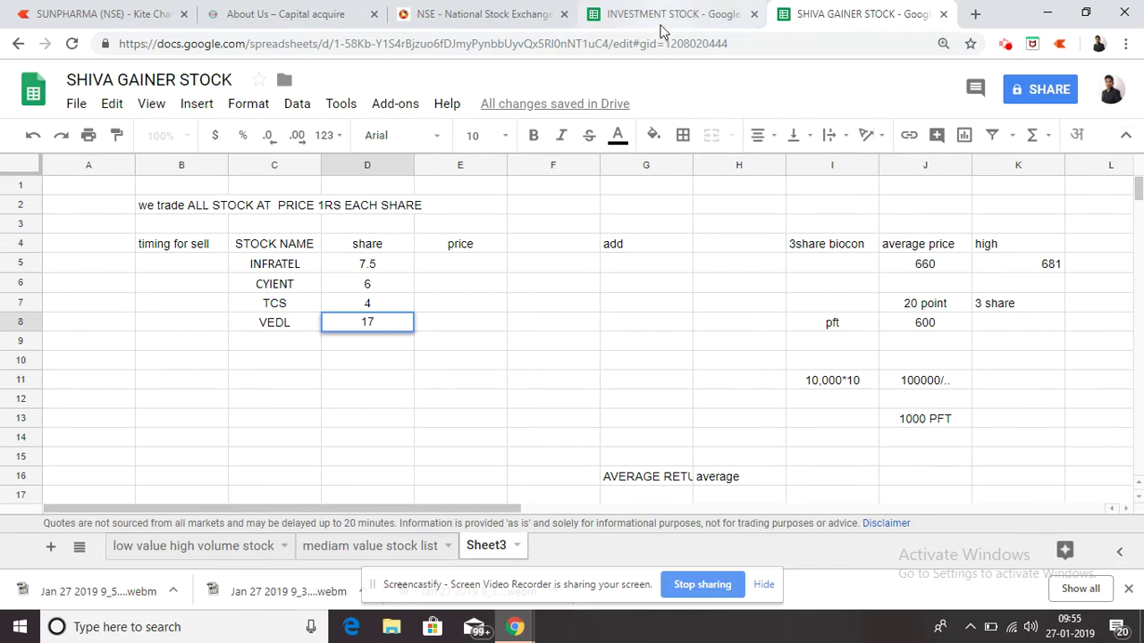
# Check the NMDC and IOC dividends on the NSE stock watch, and add IOC in row 9 of the spreadsheet with 6.75
pyautogui.click(616, 9)
pyautogui.click(487, 13)
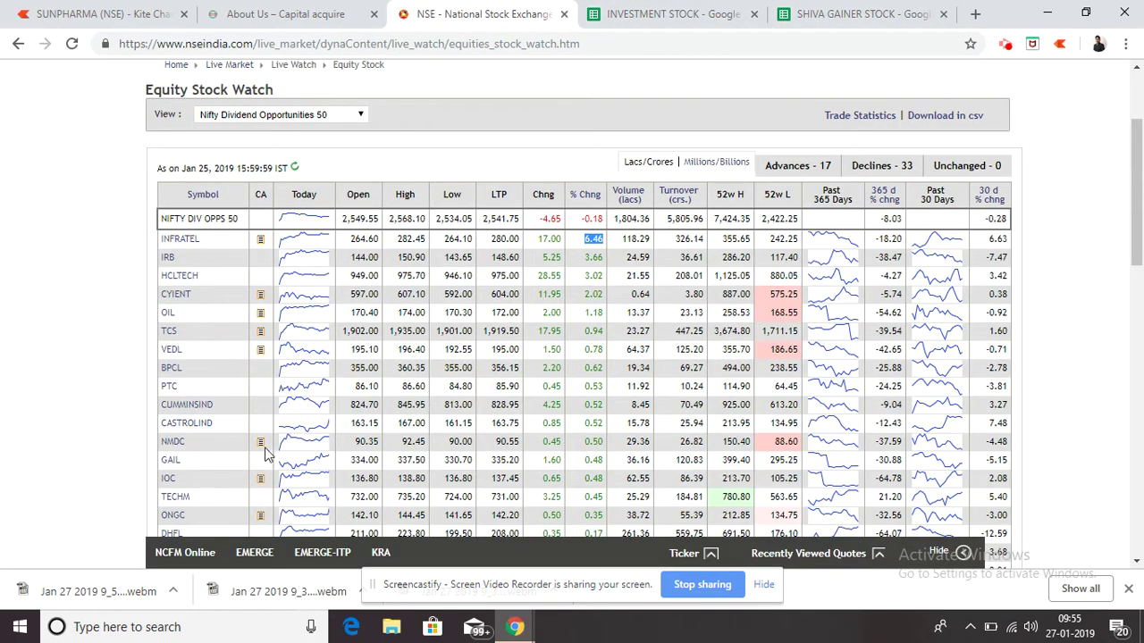
pyautogui.moveTo(261, 451)
pyautogui.moveTo(260, 483)
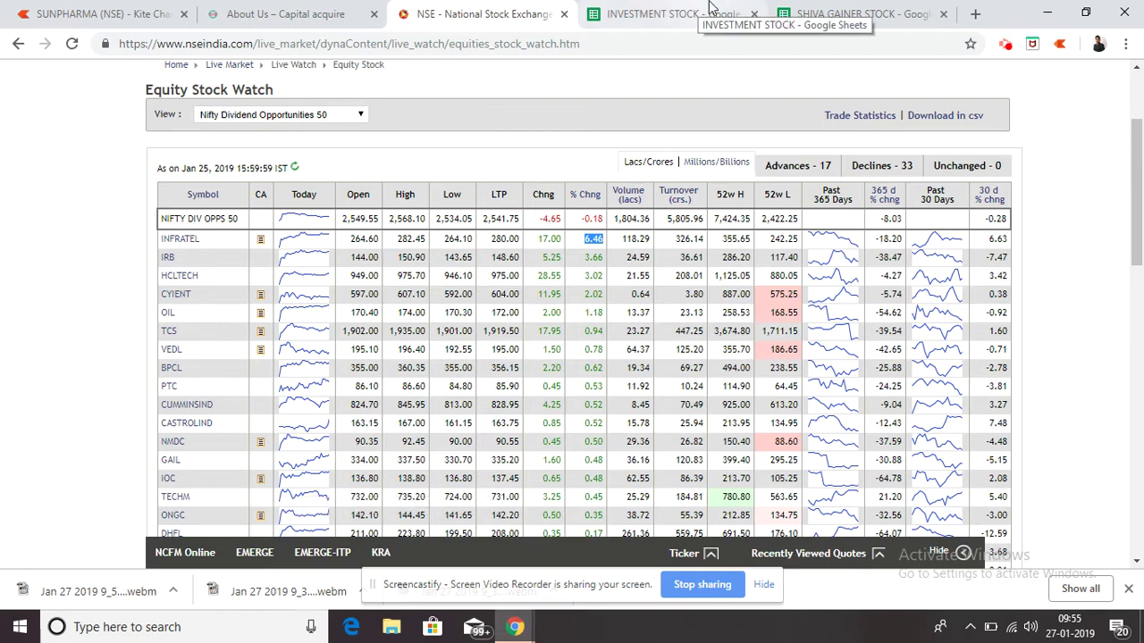
pyautogui.click(659, 17)
pyautogui.click(911, 10)
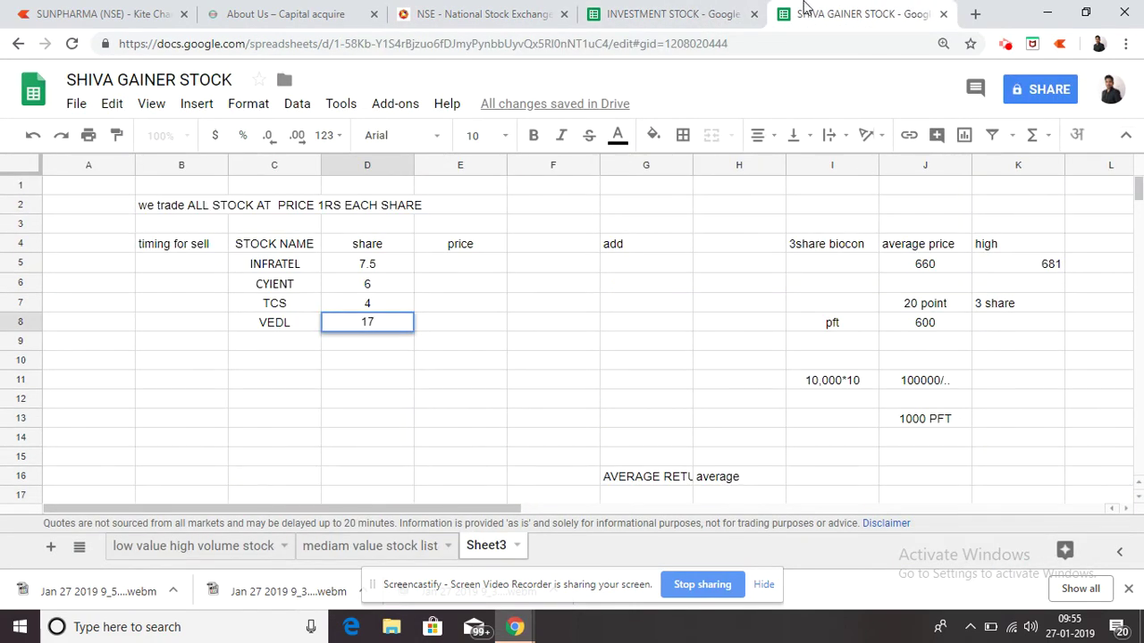
pyautogui.click(300, 346)
pyautogui.write('IOC')
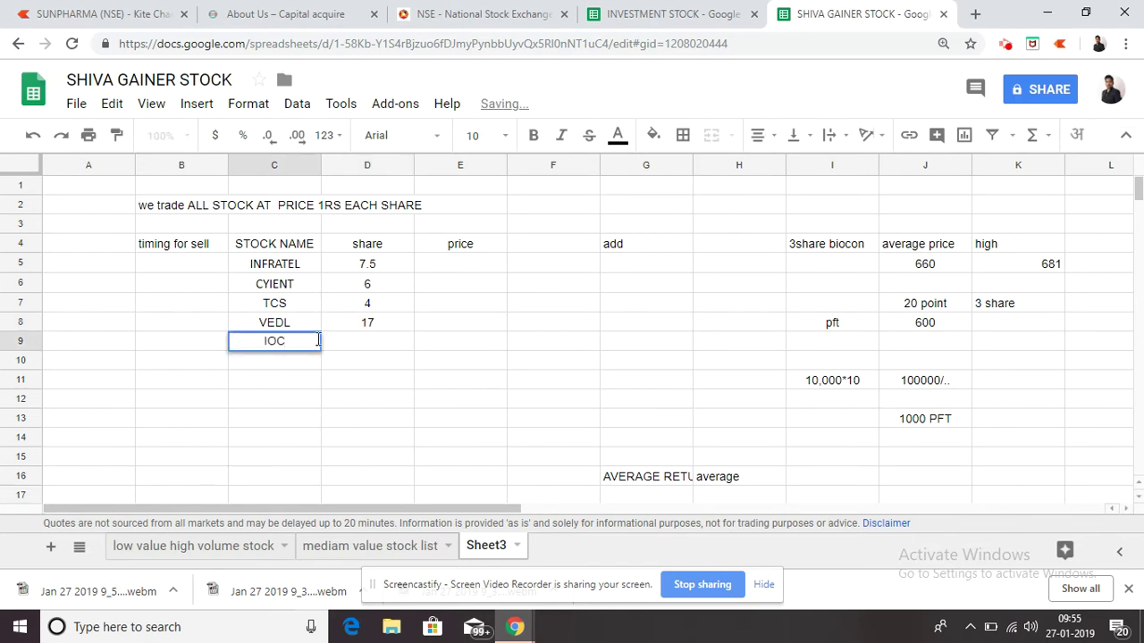
pyautogui.click(338, 345)
pyautogui.write('6.75')
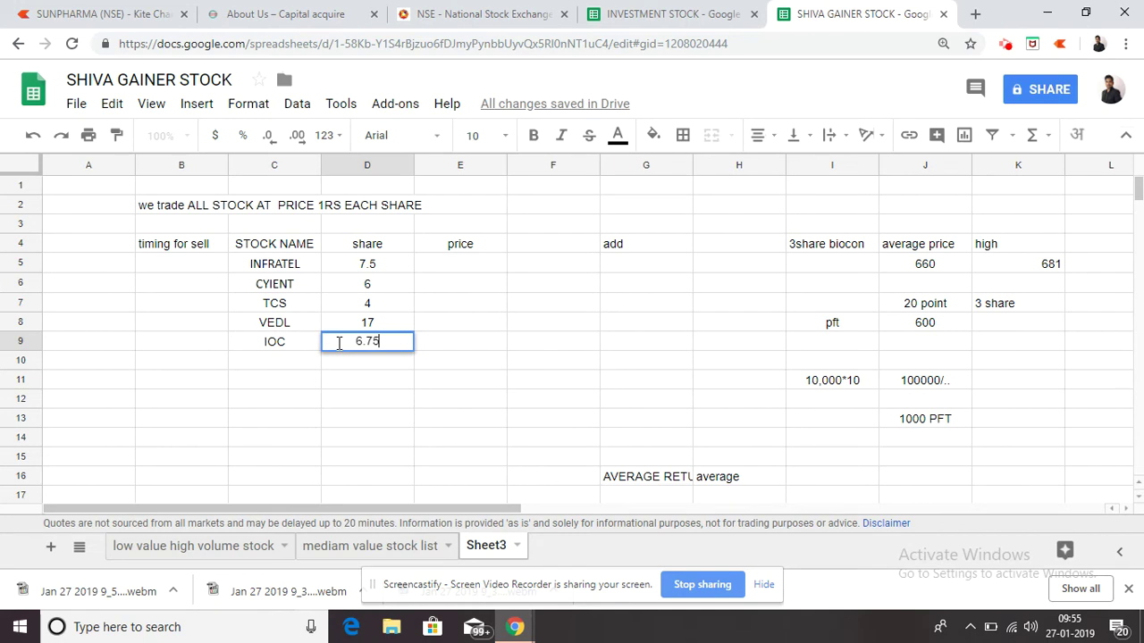
pyautogui.press('Tab')
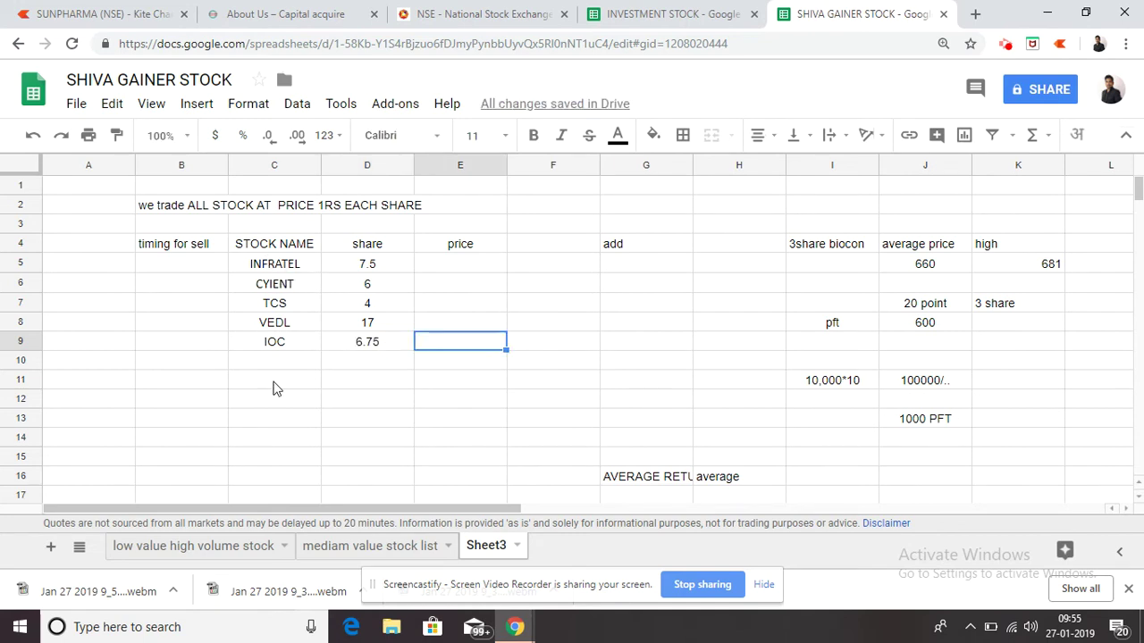
# Enter 260 for INFRATEL, 650 for CYIENT and 2200 for TCS in the timing for sell column
pyautogui.click(193, 270)
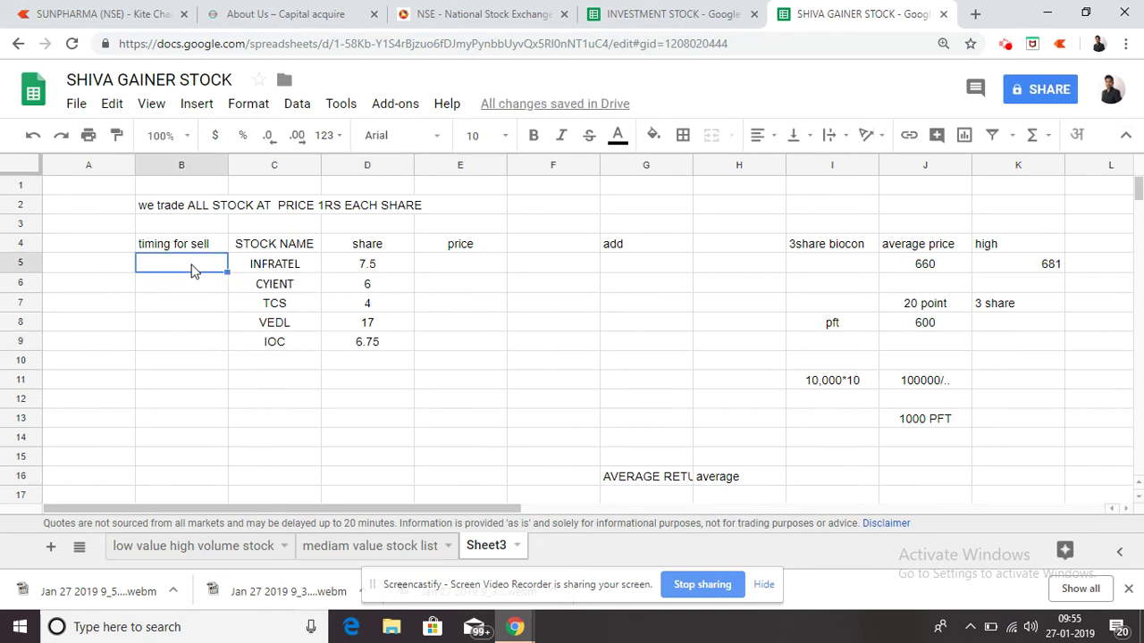
pyautogui.write('260')
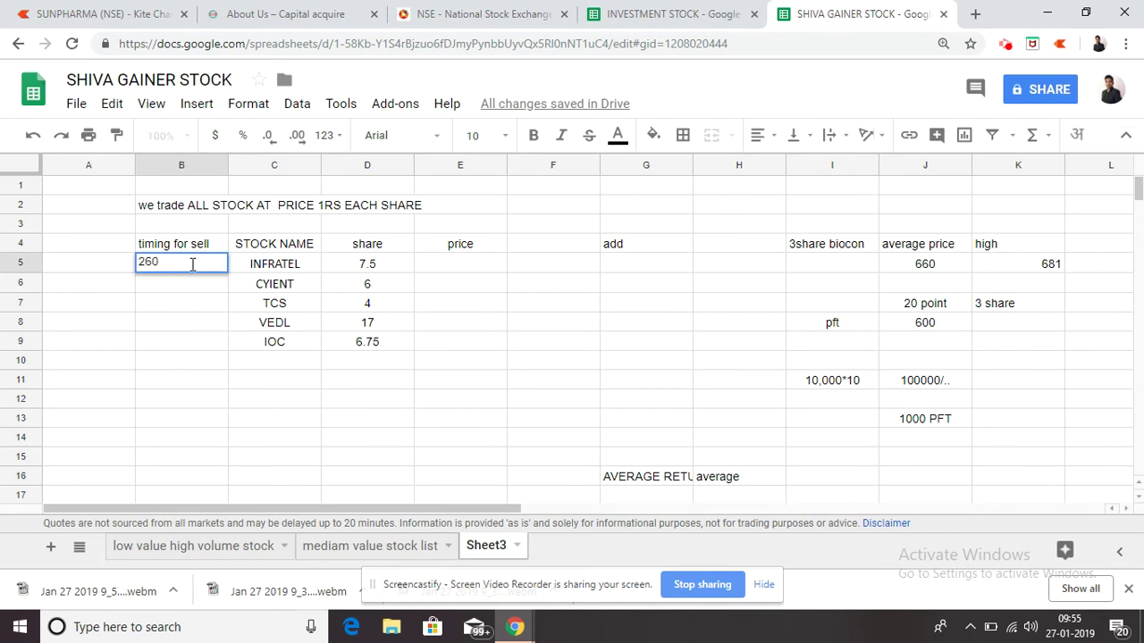
pyautogui.press('Return')
pyautogui.write('650')
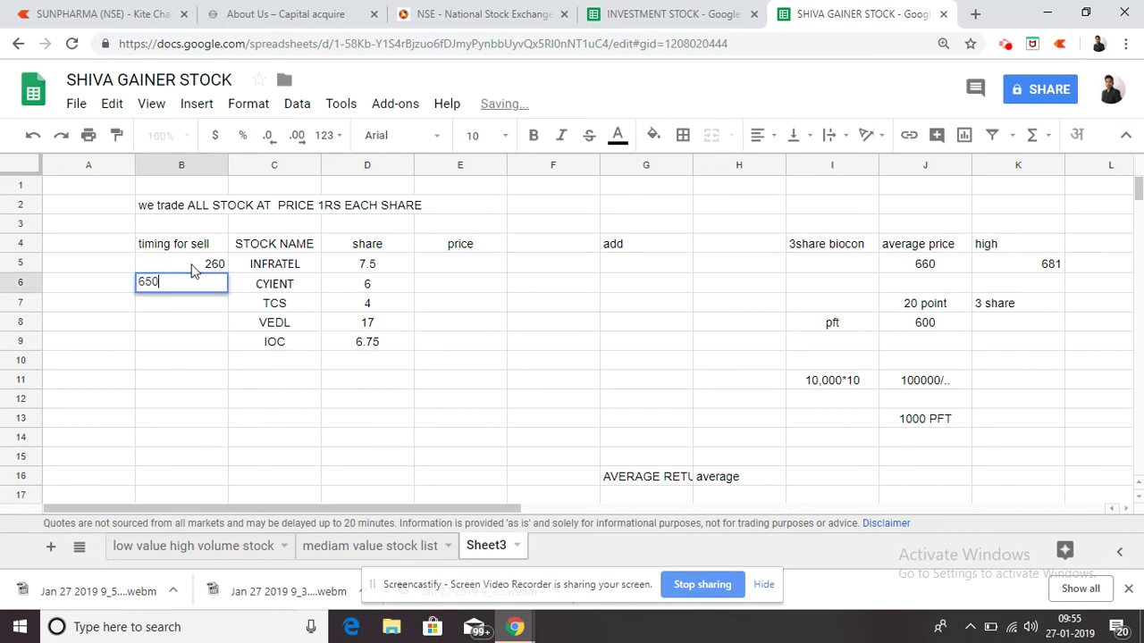
pyautogui.press('Return')
pyautogui.write('20')
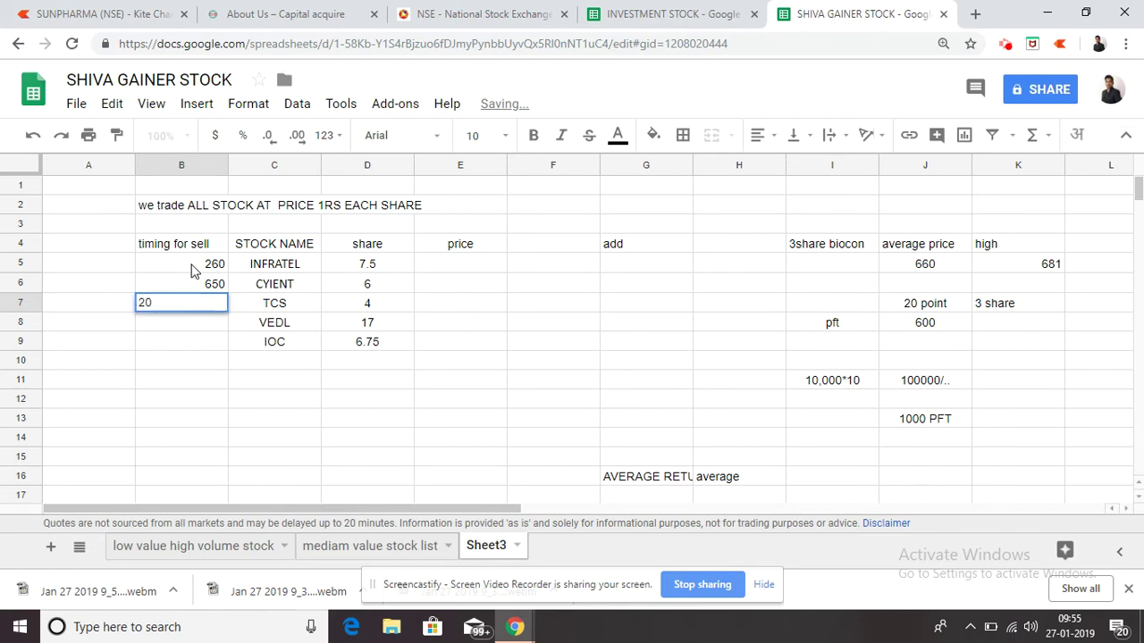
pyautogui.press('BackSpace')
pyautogui.write('200')
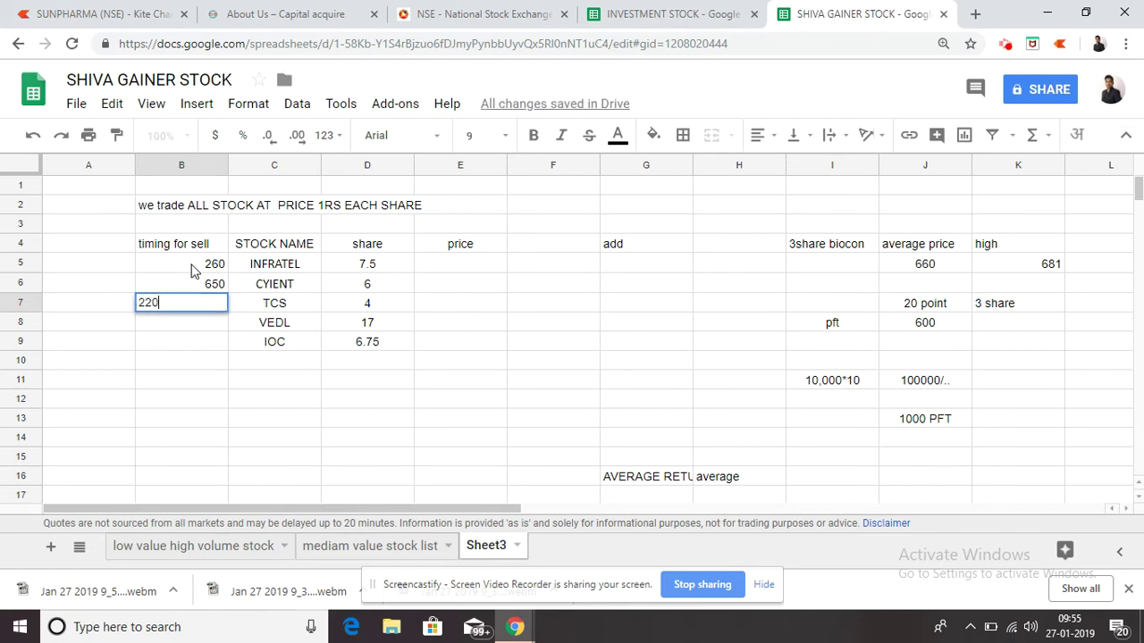
# Check the stock prices on the NSE stock watch and return to the SHIVA GAINER STOCK spreadsheet
pyautogui.click(483, 13)
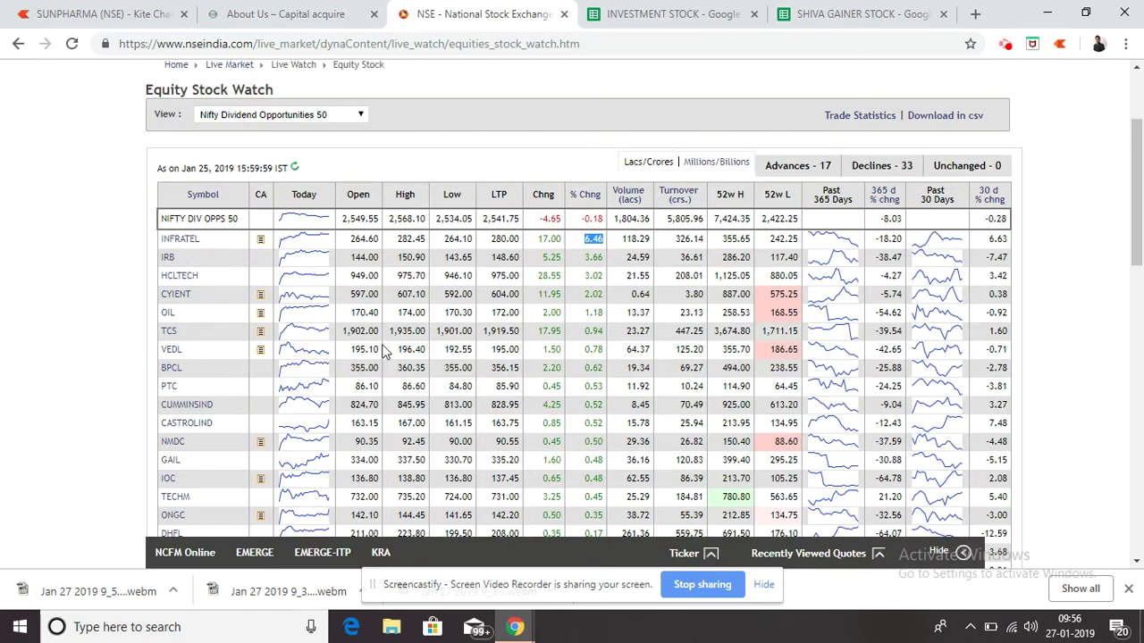
pyautogui.click(679, 13)
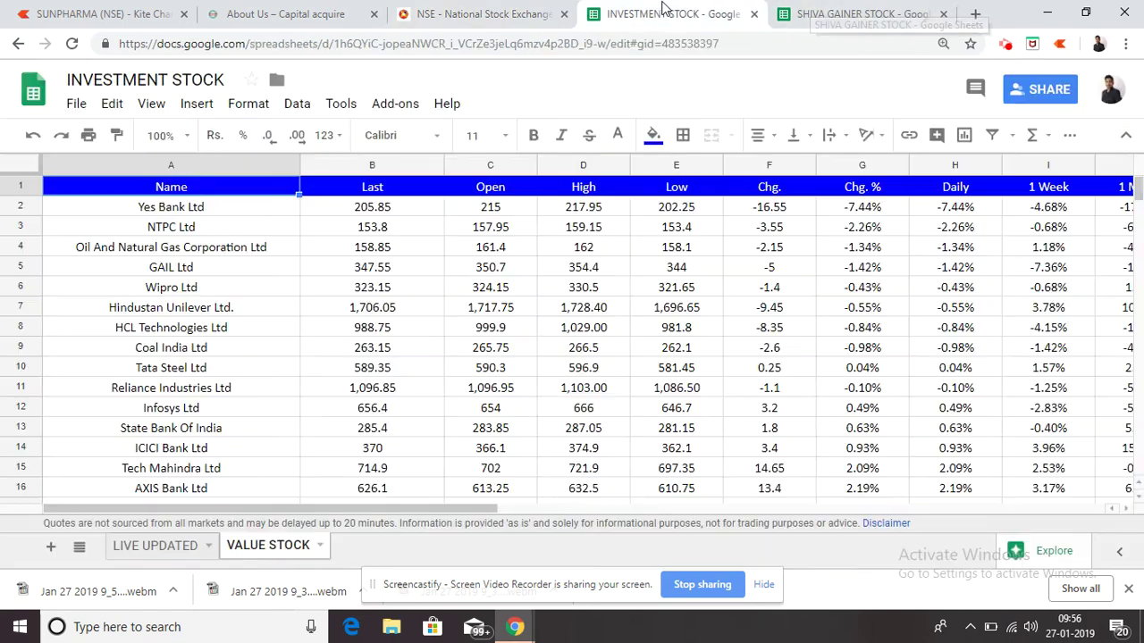
pyautogui.click(820, 21)
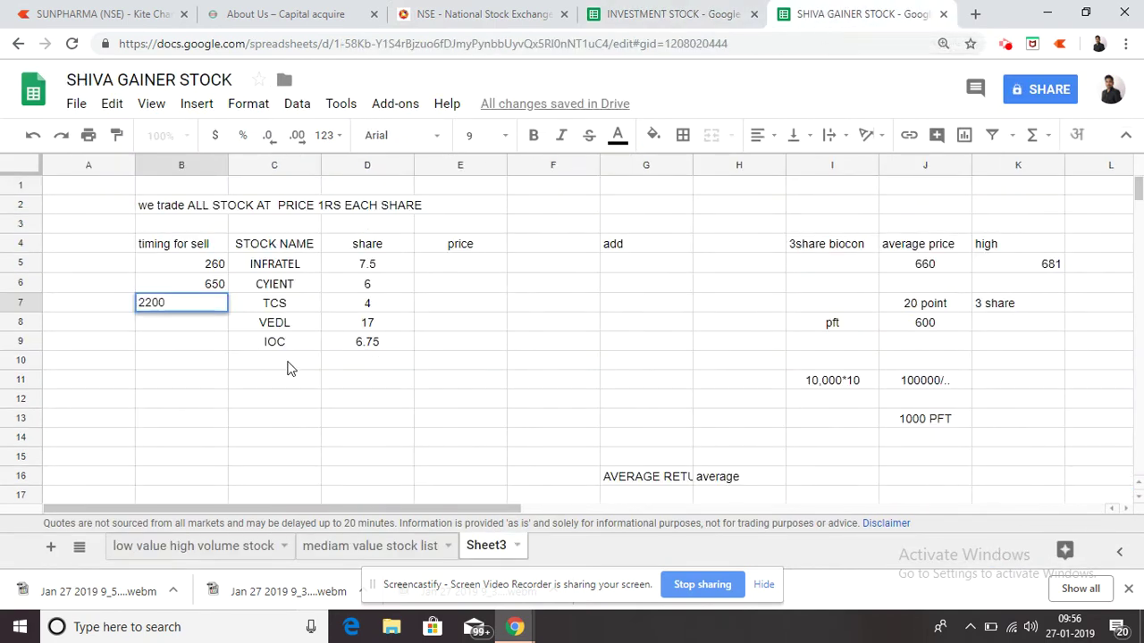
# Set the timing for sell values to 200 for TCS, 200 for VEDL and 160 for IOC
pyautogui.press('BackSpace')
pyautogui.press('BackSpace')
pyautogui.press('BackSpace')
pyautogui.write('00')
pyautogui.click(201, 320)
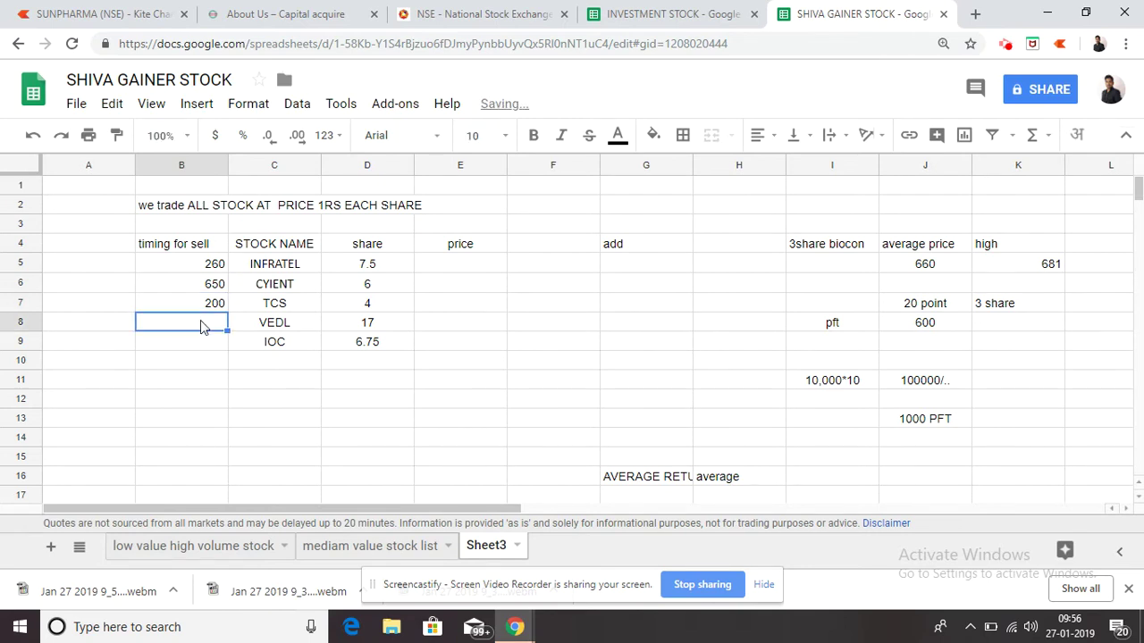
pyautogui.write('200')
pyautogui.press('Return')
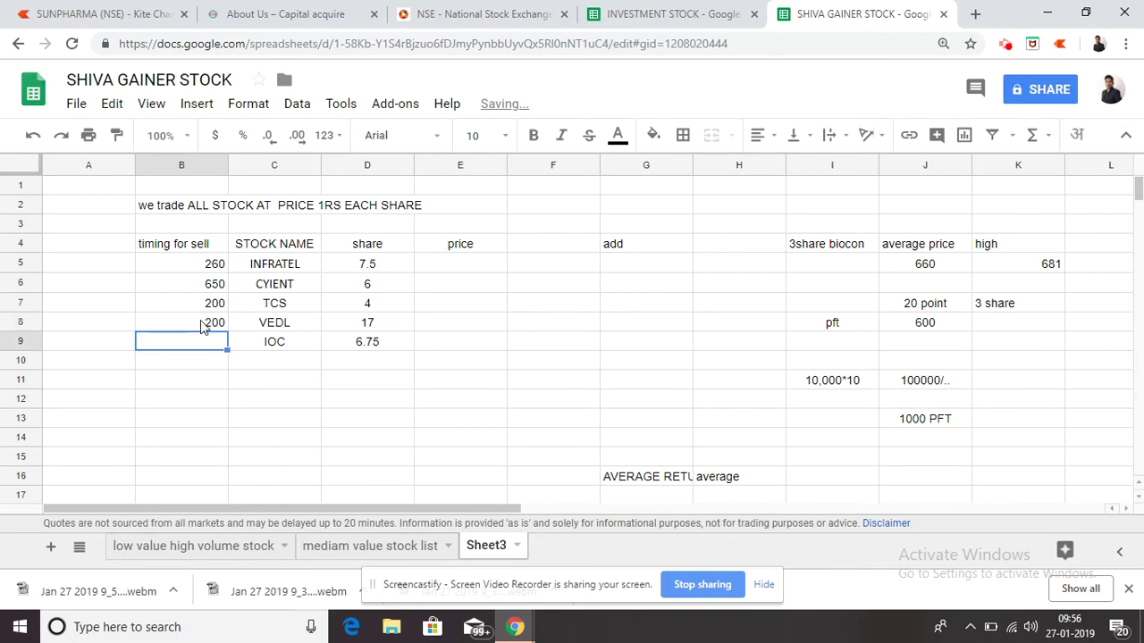
pyautogui.write('160')
pyautogui.press('Return')
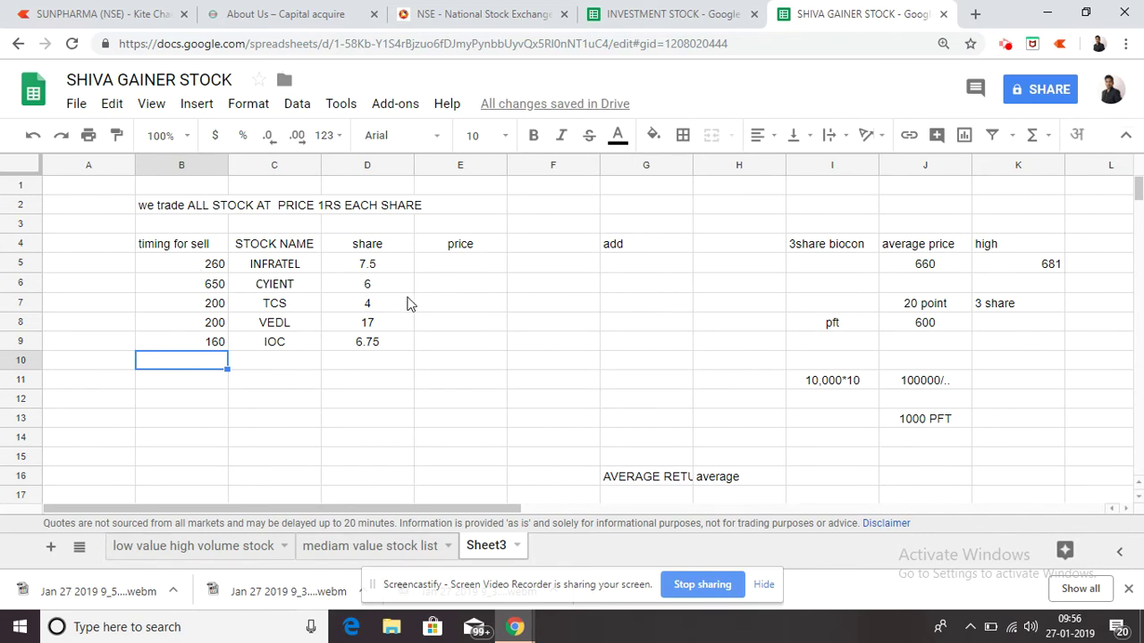
# Fill column A with 10 for each of the five stocks, in rows 5 to 9
pyautogui.click(106, 270)
pyautogui.write('10')
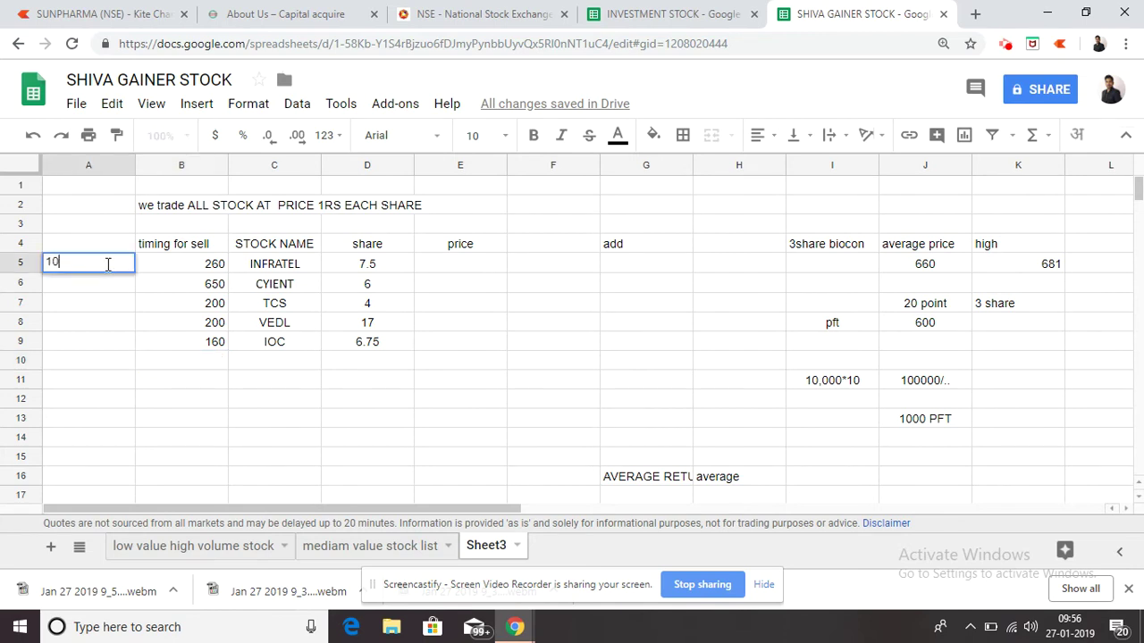
pyautogui.press('Return')
pyautogui.write('10')
pyautogui.press('Return')
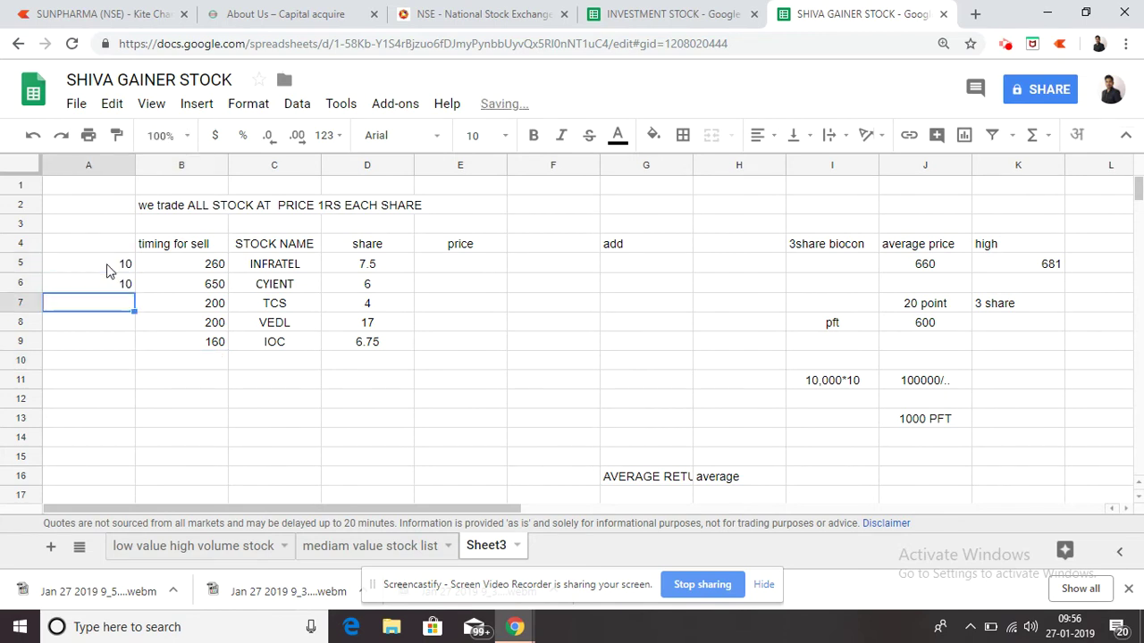
pyautogui.write('10')
pyautogui.press('Return')
pyautogui.write('10')
pyautogui.press('Return')
pyautogui.write('10')
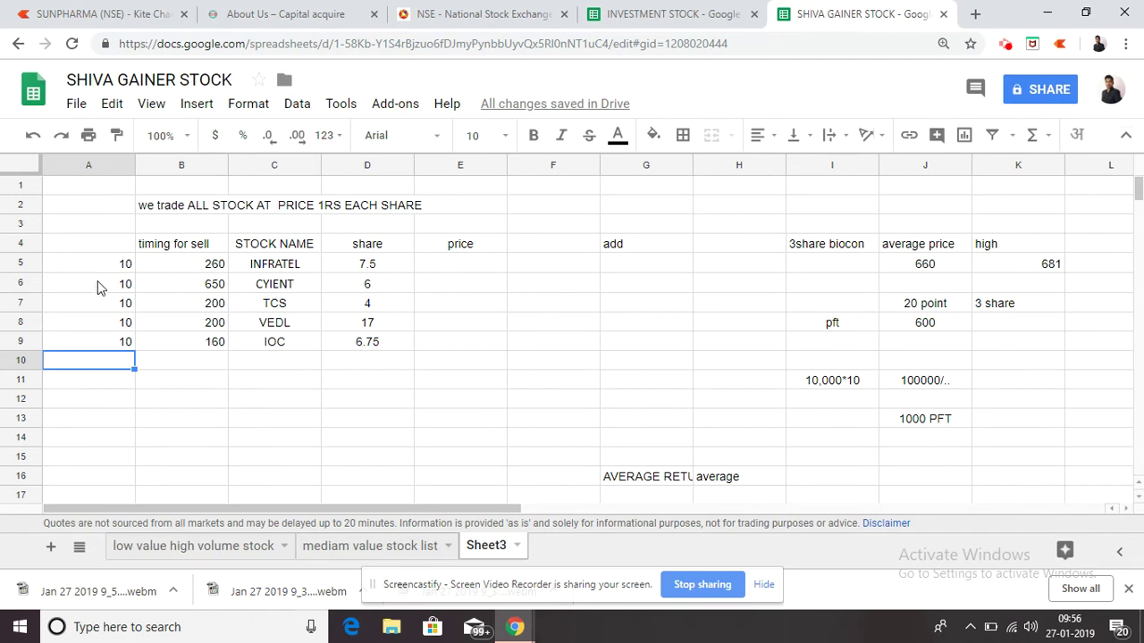
# Enter 2600 for INFRATEL, 6500 for CYIENT, 2000 for TCS and 2000 for VEDL in the add column
pyautogui.click(628, 266)
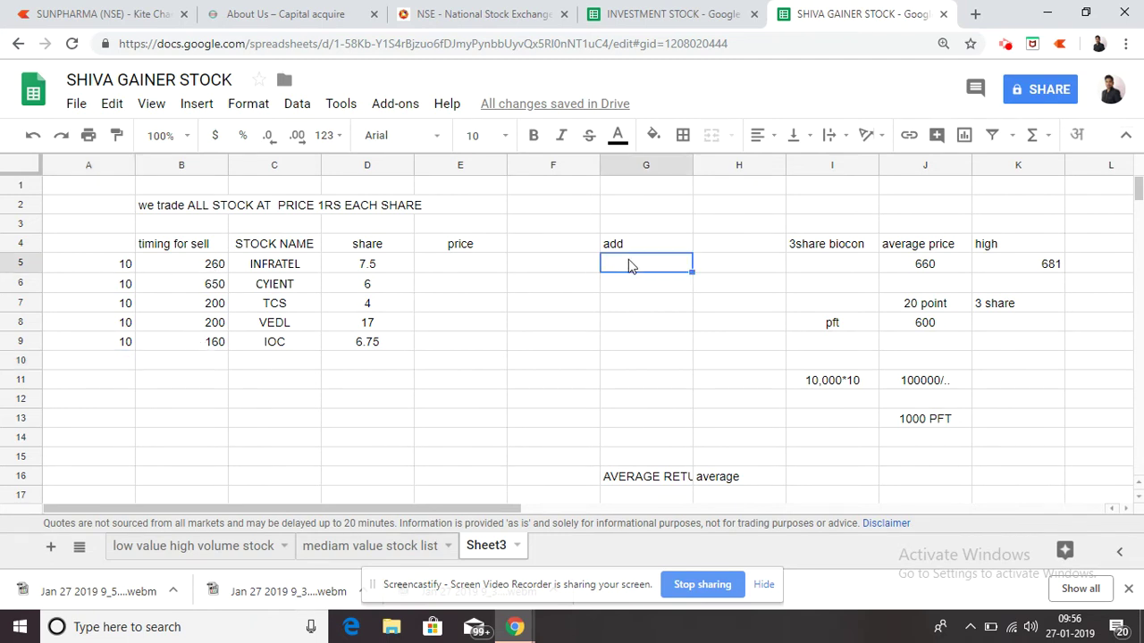
pyautogui.write('2600')
pyautogui.press('Return')
pyautogui.write('6500')
pyautogui.press('Return')
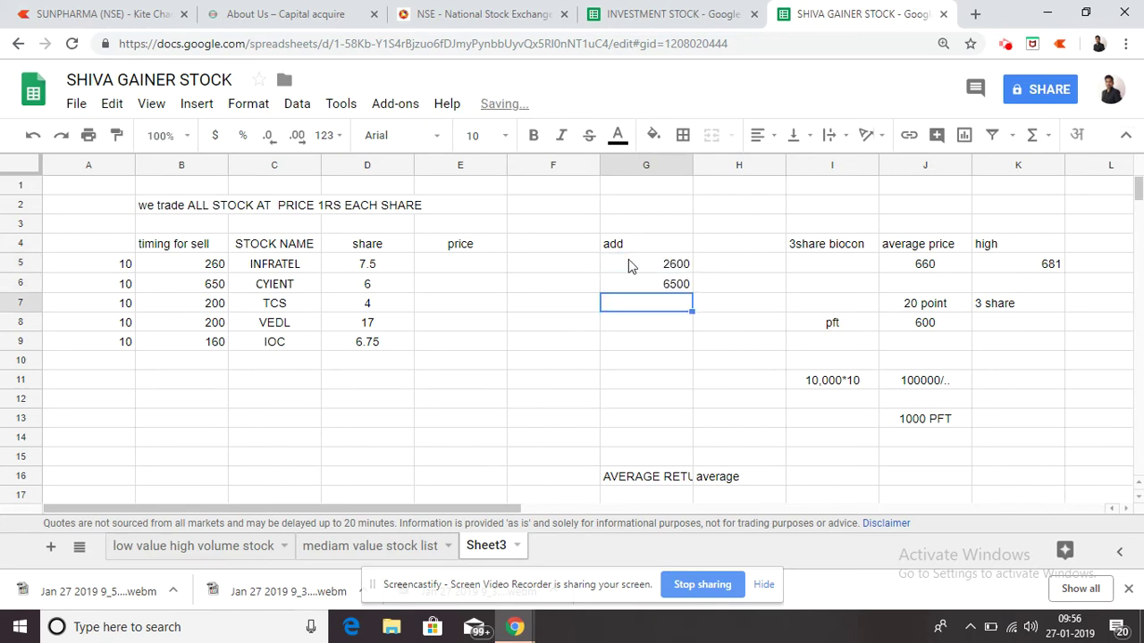
pyautogui.write('2000')
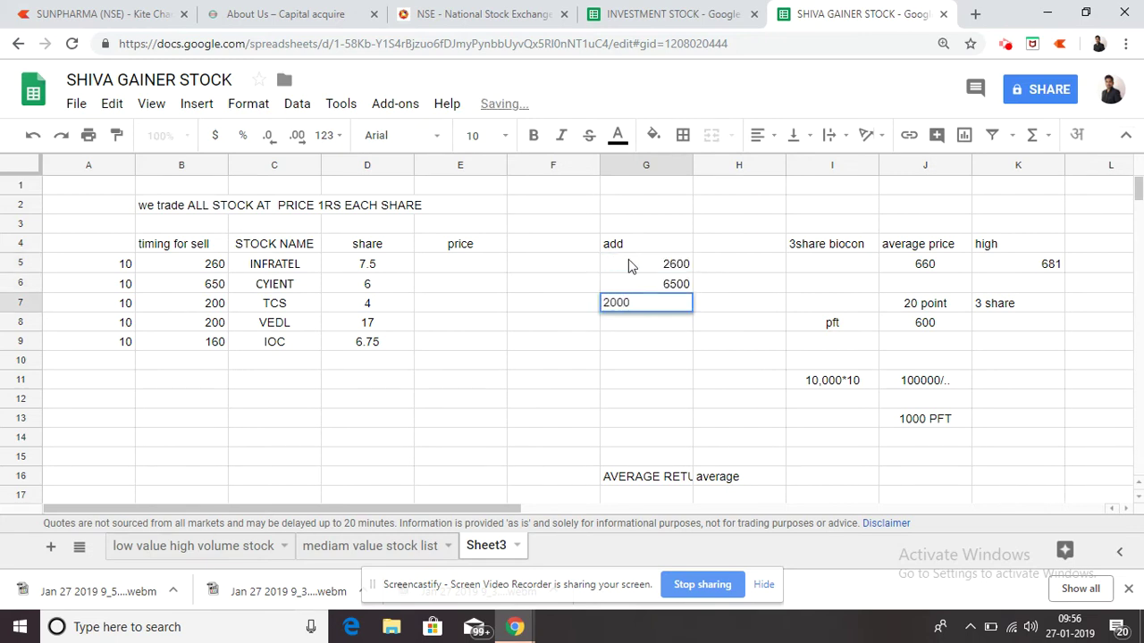
pyautogui.press('Return')
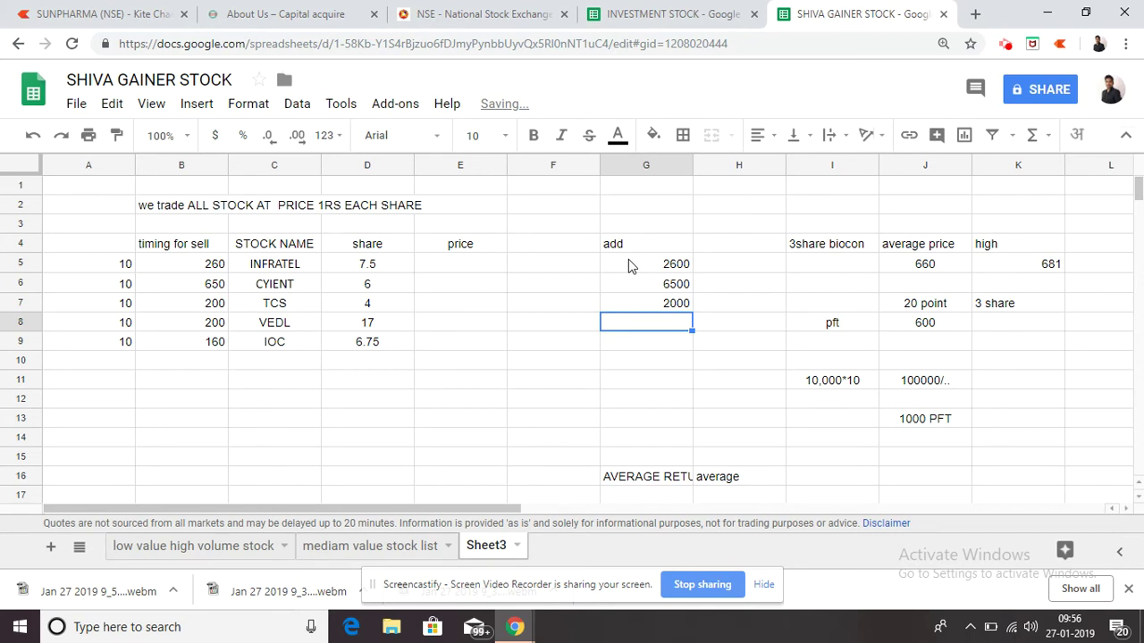
pyautogui.write('200')
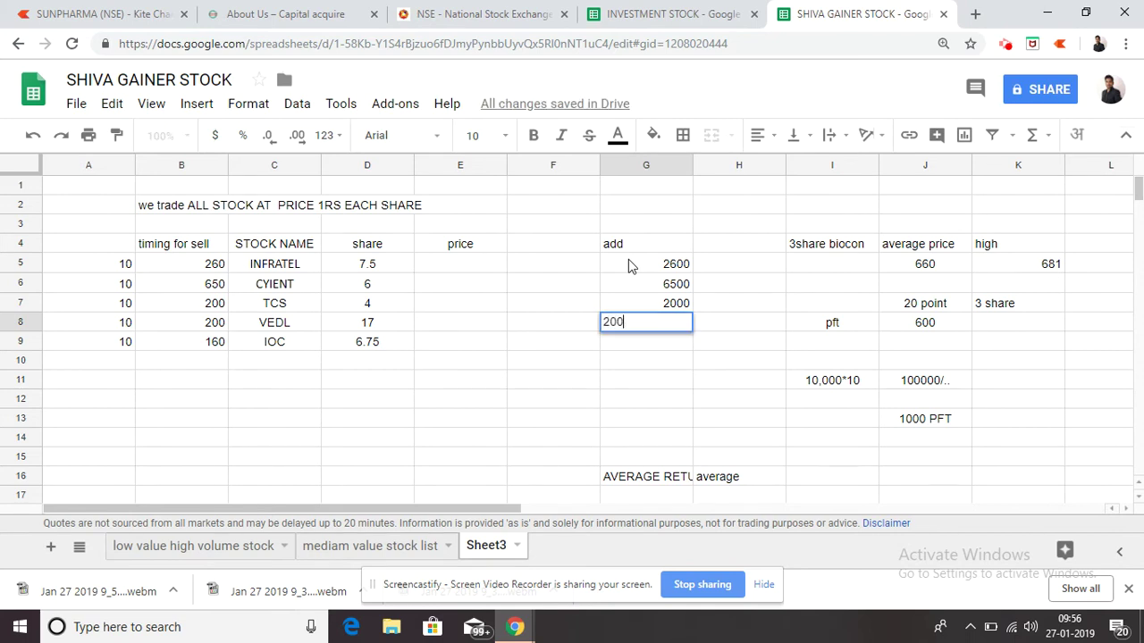
pyautogui.write('0')
pyautogui.press('Return')
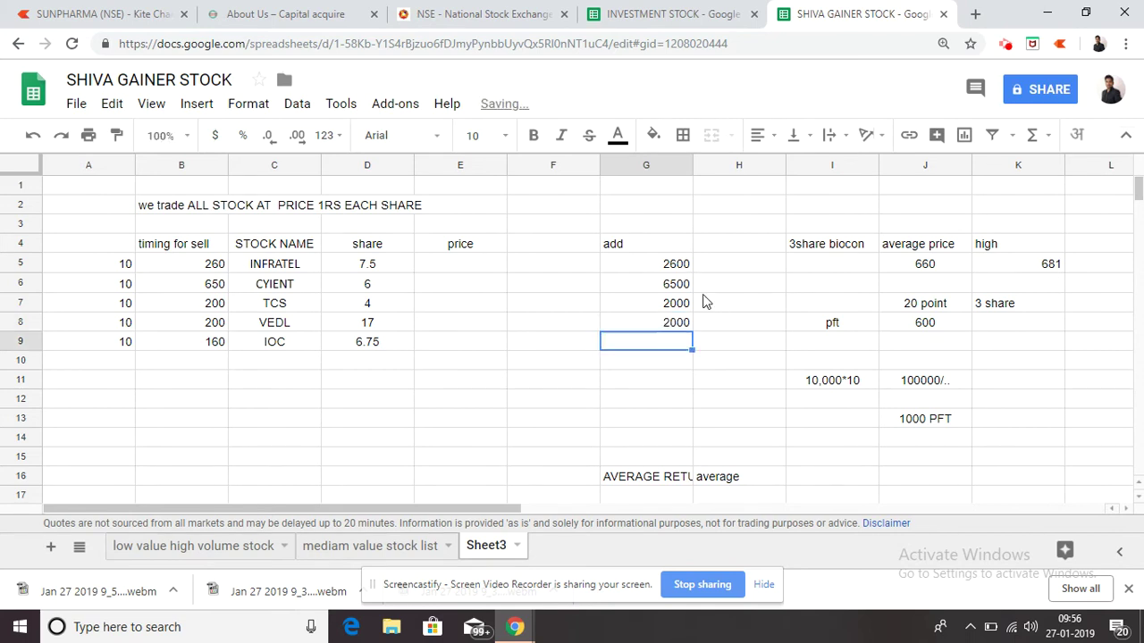
# Correct the TCS amount in the add column to 20000 and enter 1600 for IOC
pyautogui.click(676, 302)
pyautogui.write('0')
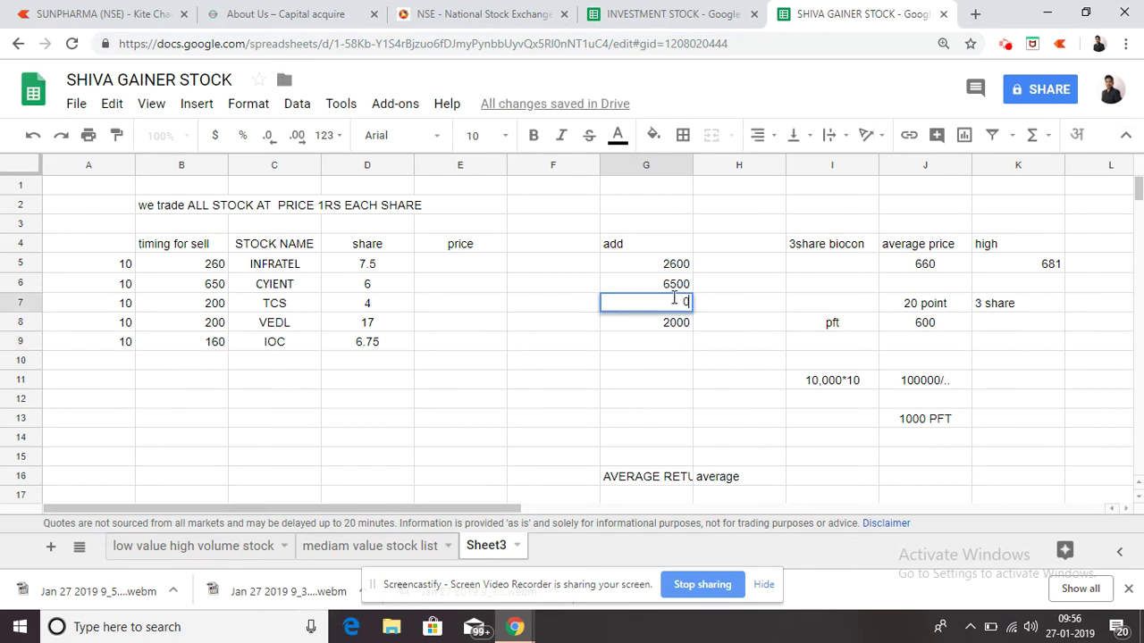
pyautogui.write('20000')
pyautogui.click(665, 340)
pyautogui.write('1600')
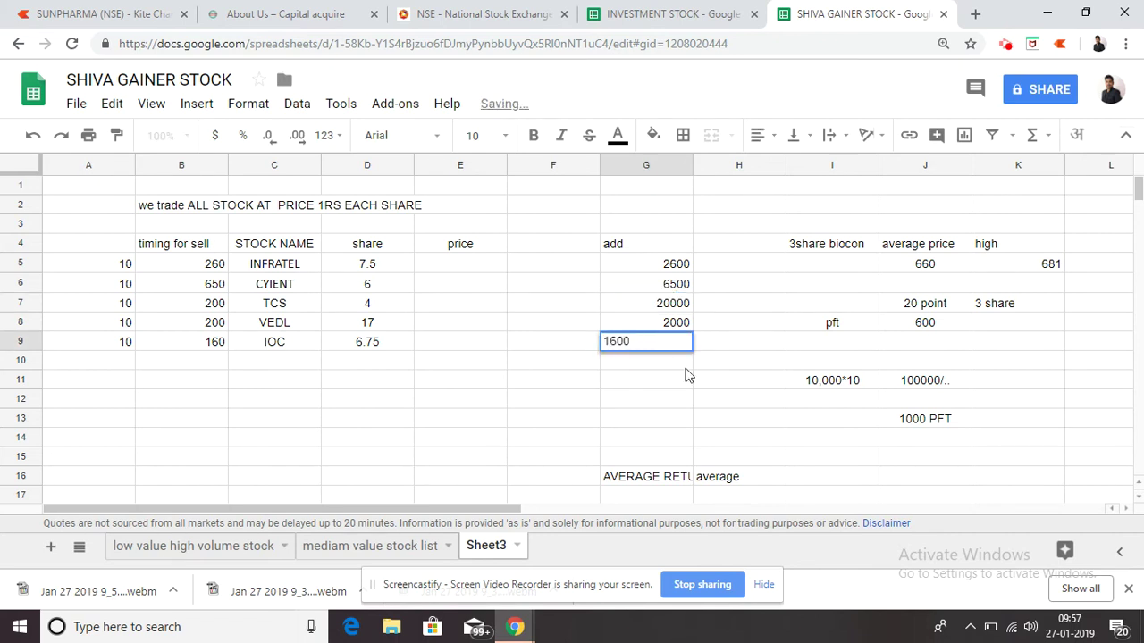
pyautogui.press('Return')
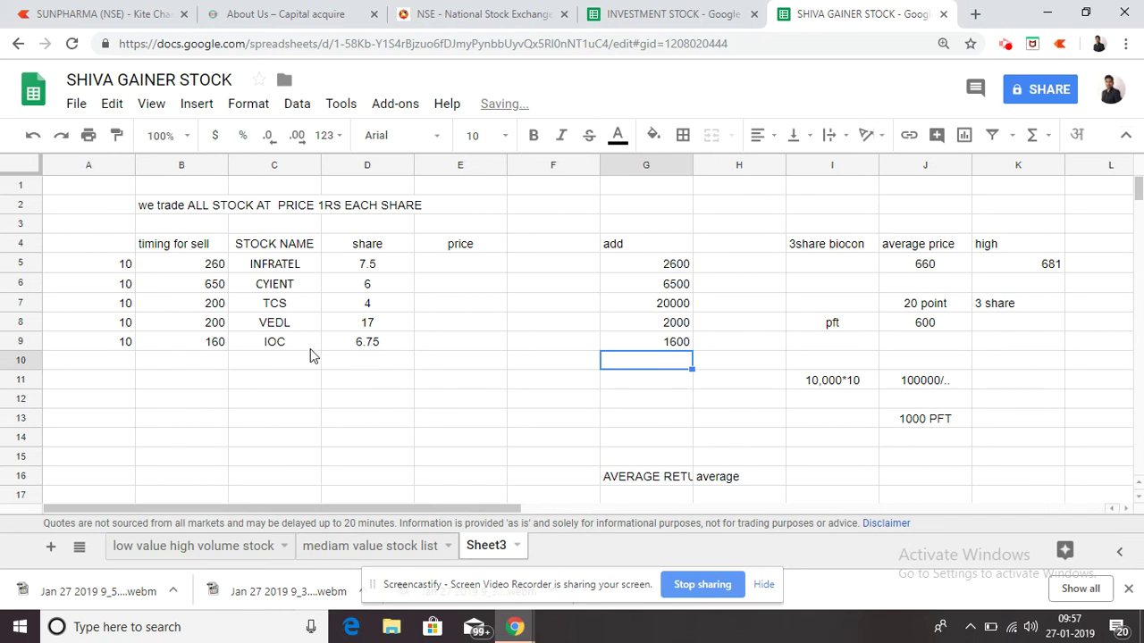
# Enter 75 for INFRATEL and 60 for CYIENT in the price column
pyautogui.click(464, 264)
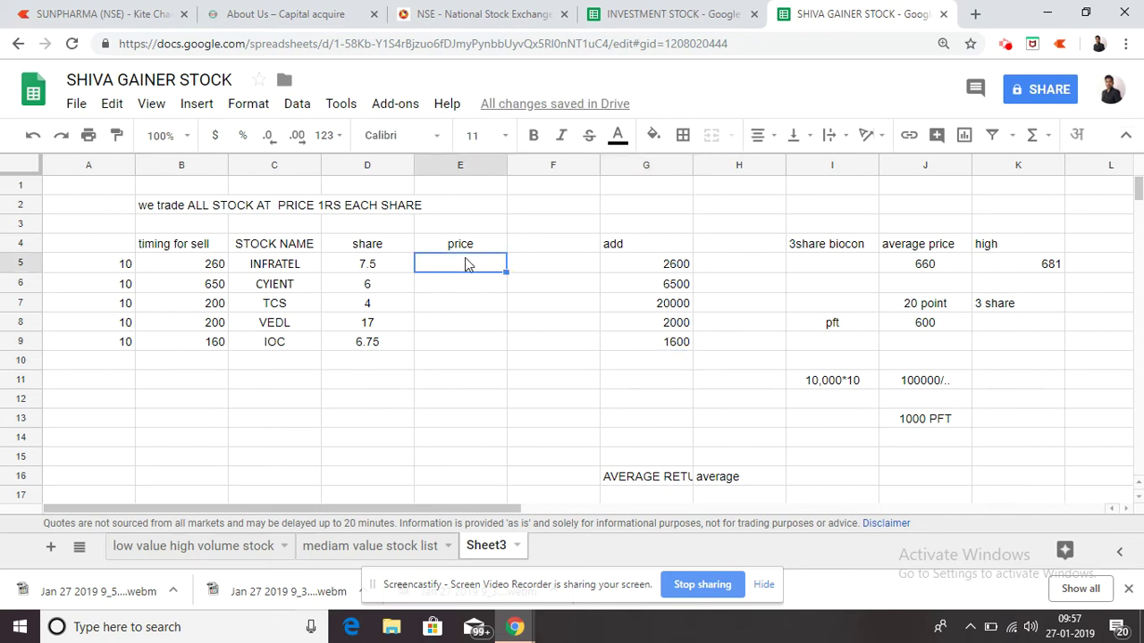
pyautogui.write('75')
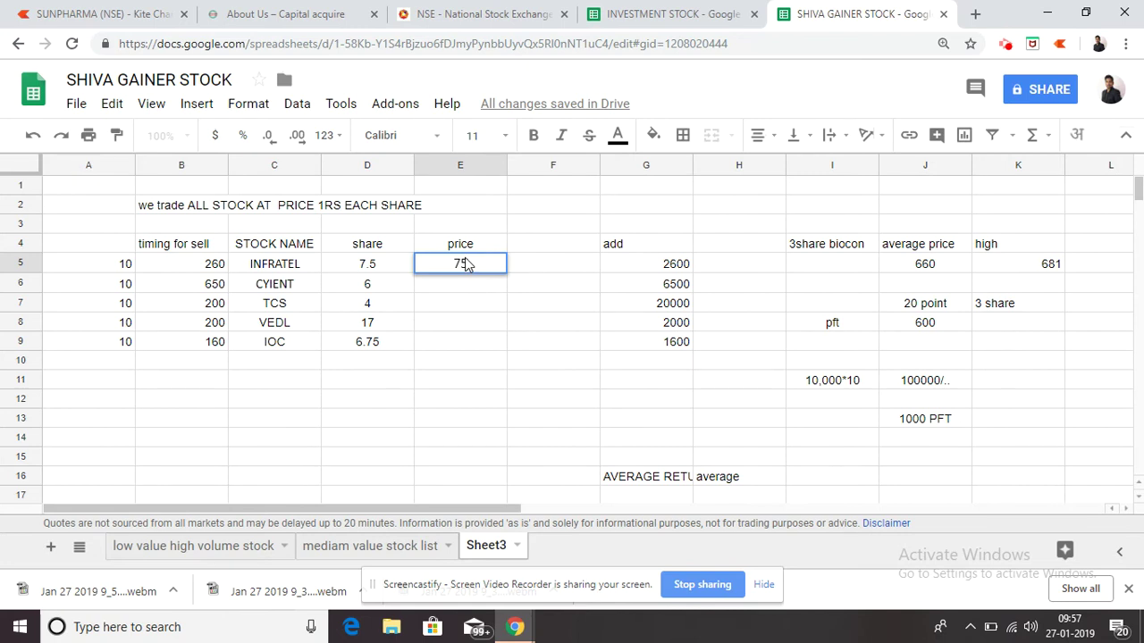
pyautogui.press('Return')
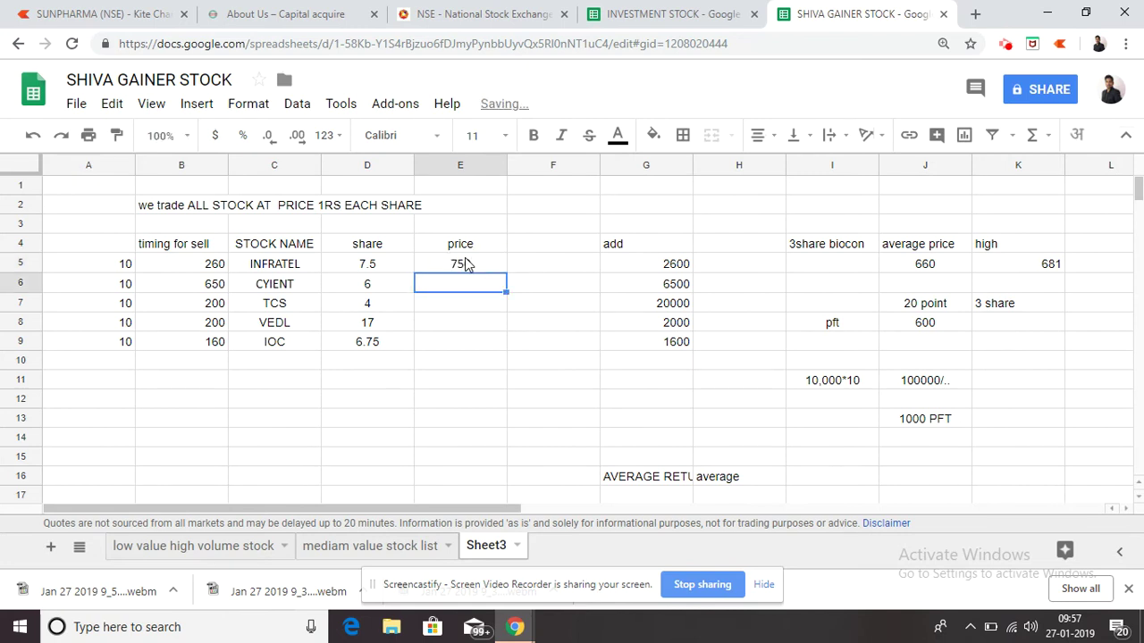
pyautogui.write('60')
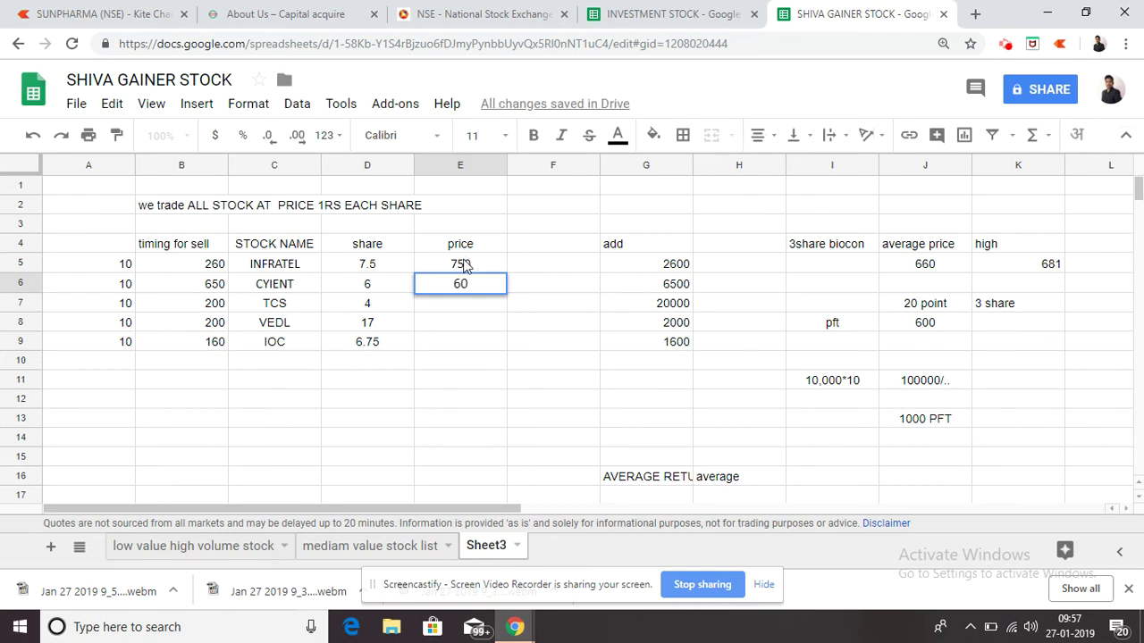
pyautogui.click(464, 265)
pyautogui.doubleClick(464, 264)
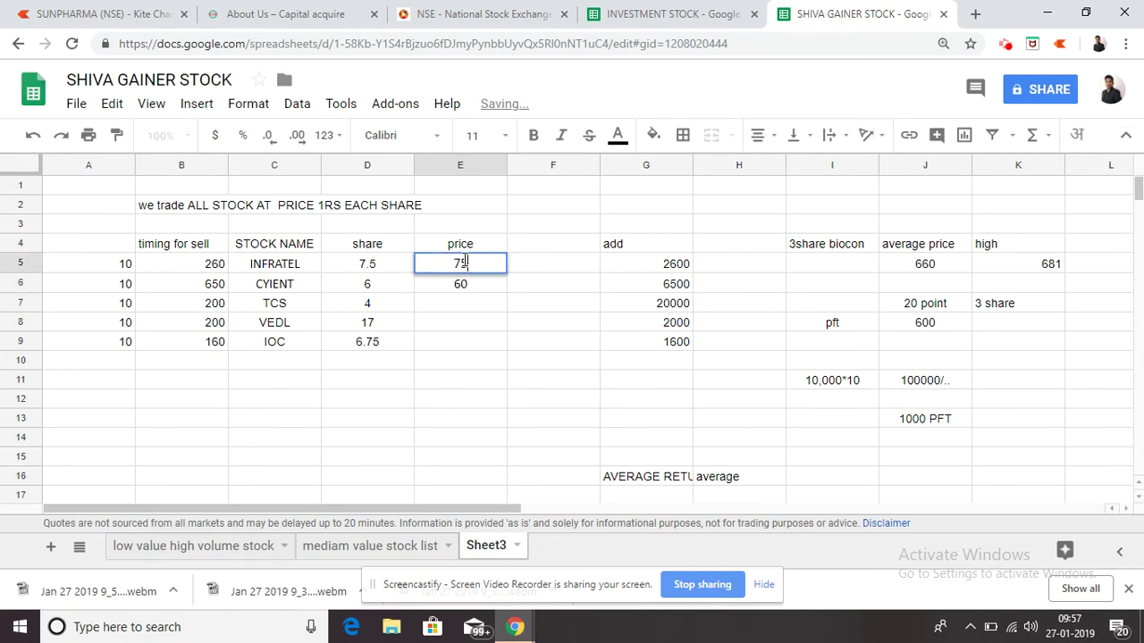
pyautogui.press('Return')
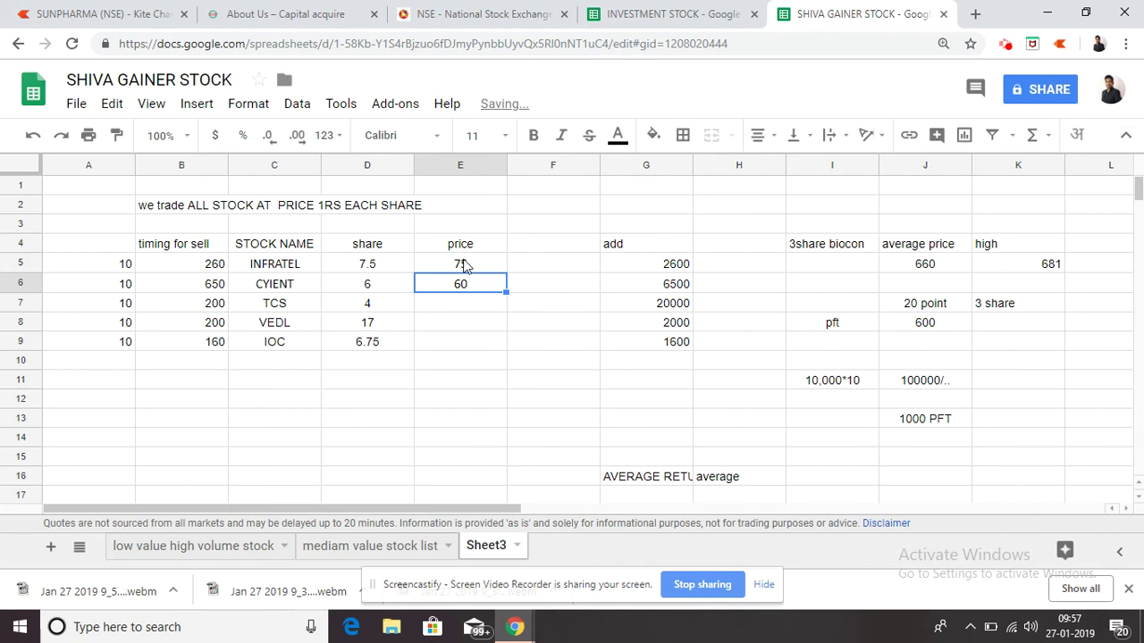
# Enter 40 for TCS, 170 for VEDL and 67 for IOC in the price column
pyautogui.press('Down')
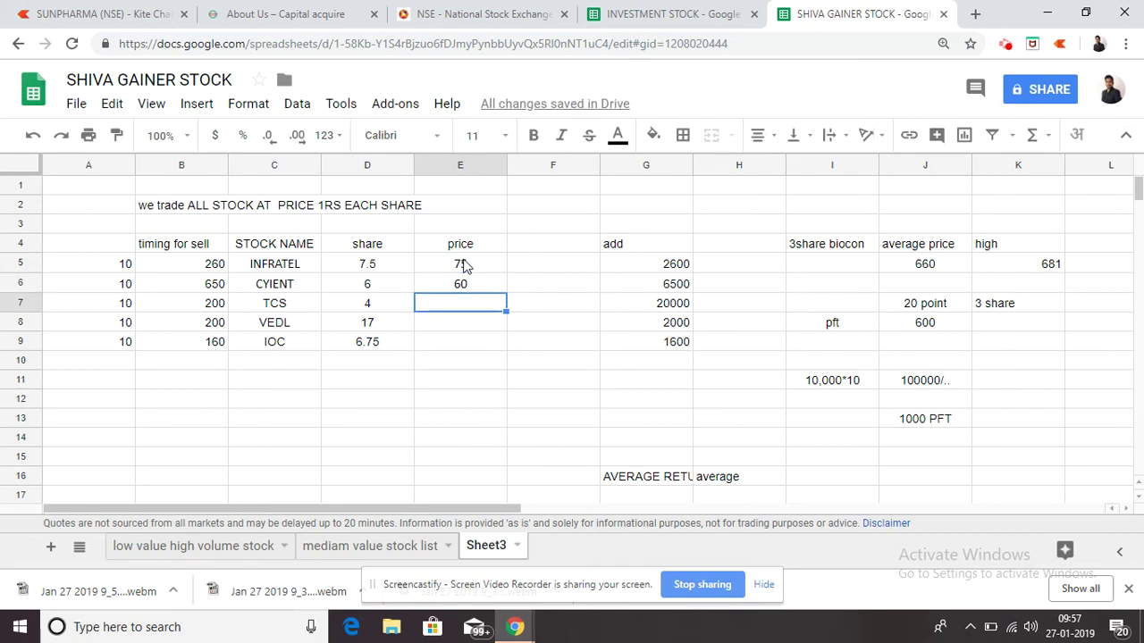
pyautogui.write('40')
pyautogui.press('Tab')
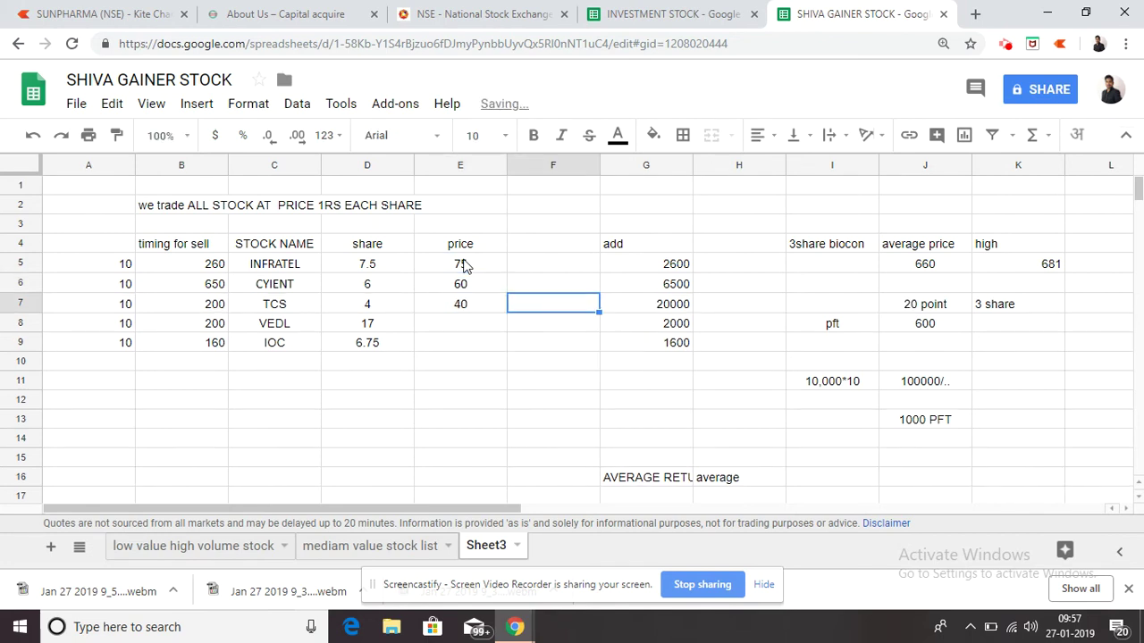
pyautogui.press('Left')
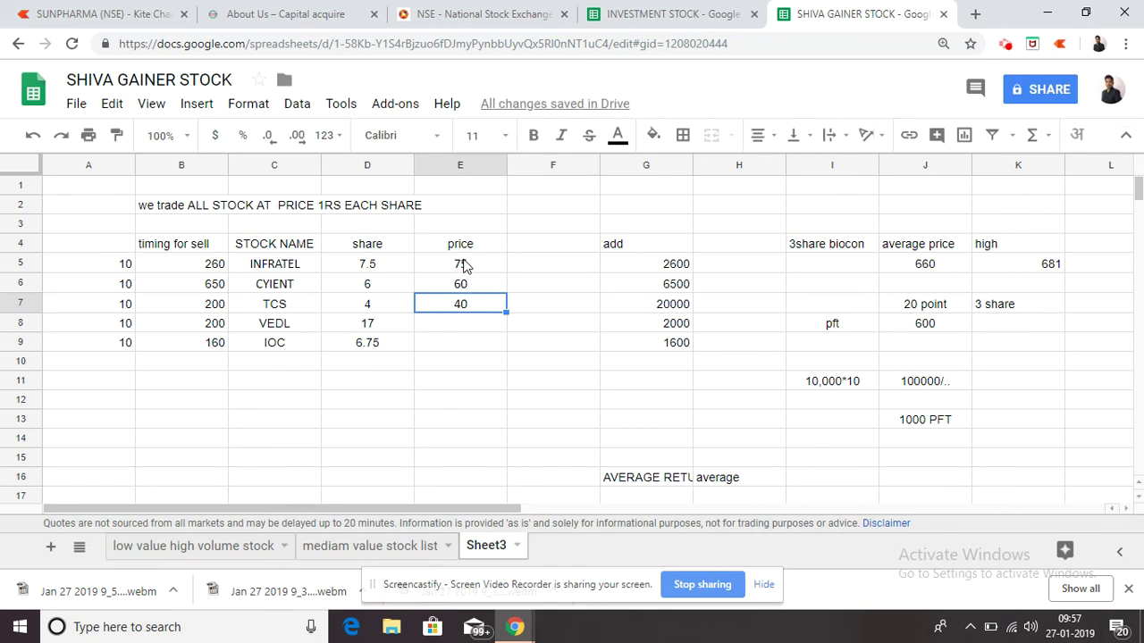
pyautogui.press('Down')
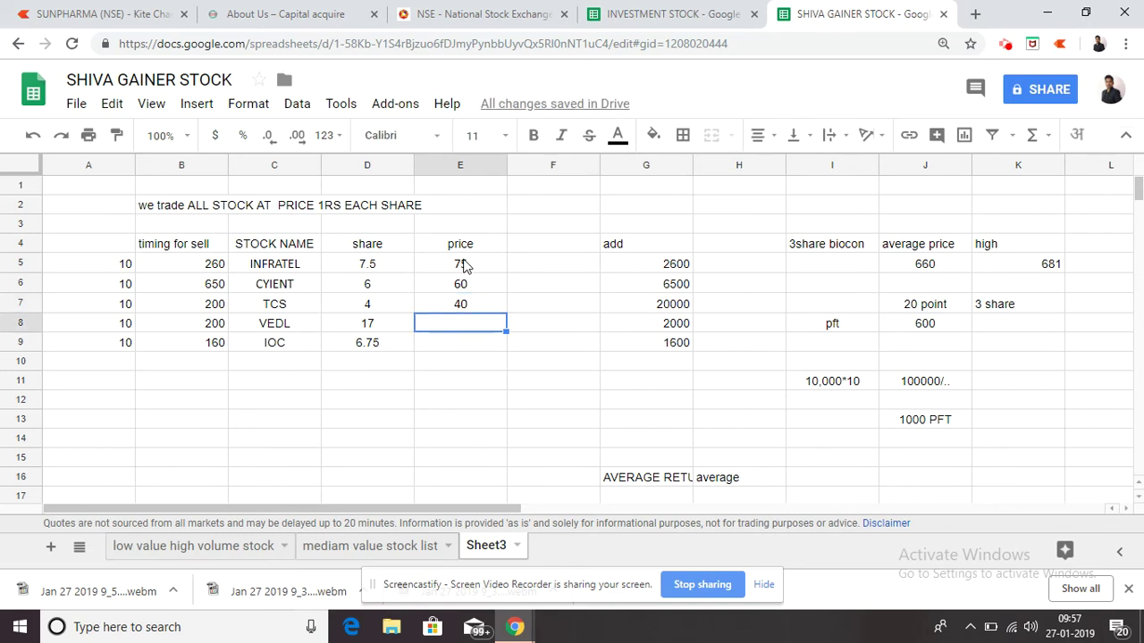
pyautogui.write('170')
pyautogui.press('Return')
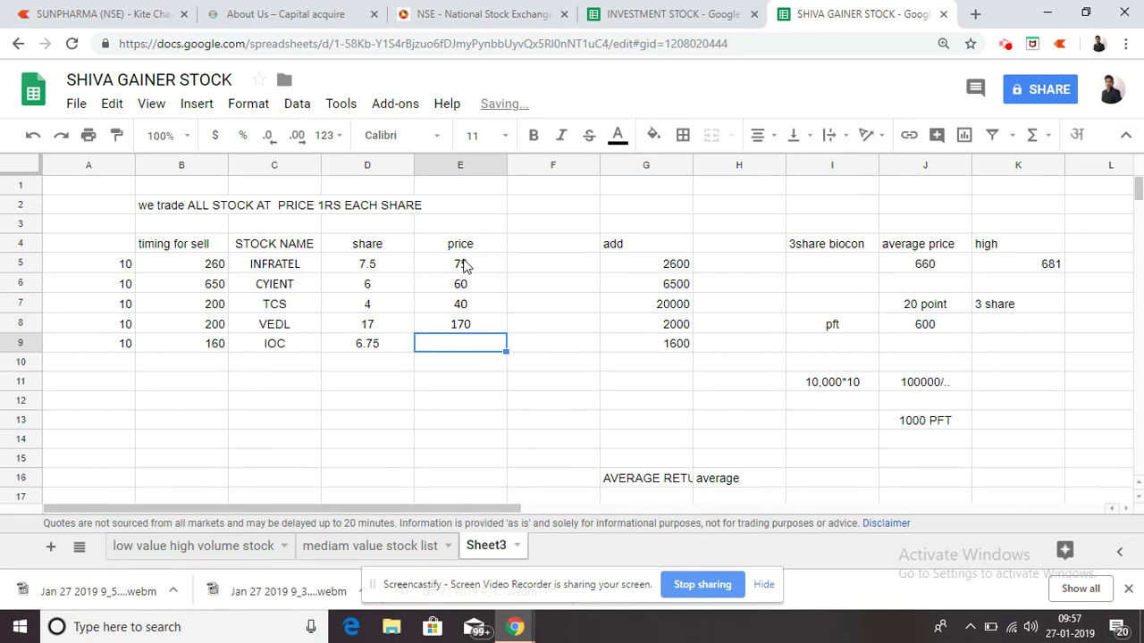
pyautogui.press('Down')
pyautogui.press('Up')
pyautogui.write('67')
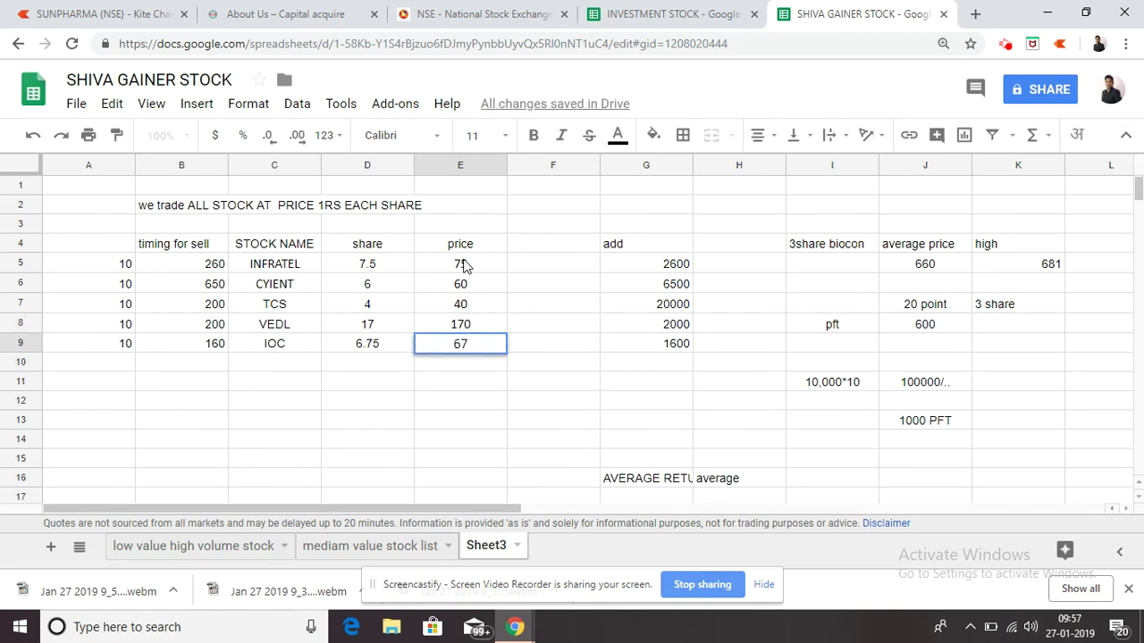
pyautogui.press('Return')
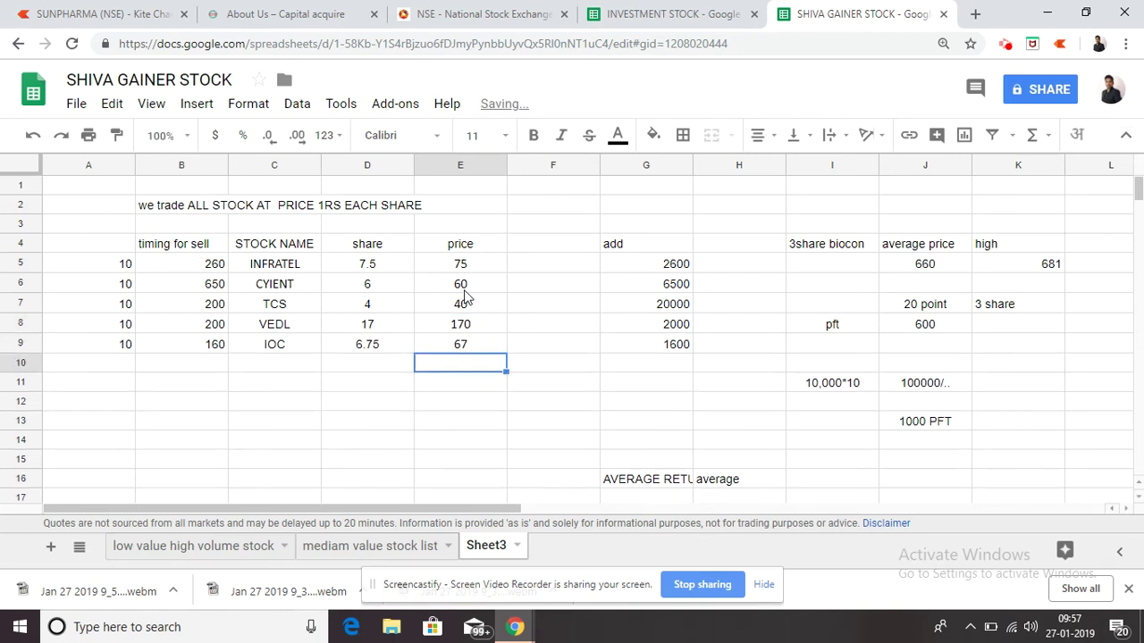
# Select the five price entries to add them up and enter 412 as their total in cell E11
pyautogui.moveTo(484, 267); pyautogui.dragTo(482, 349)
pyautogui.click(441, 386)
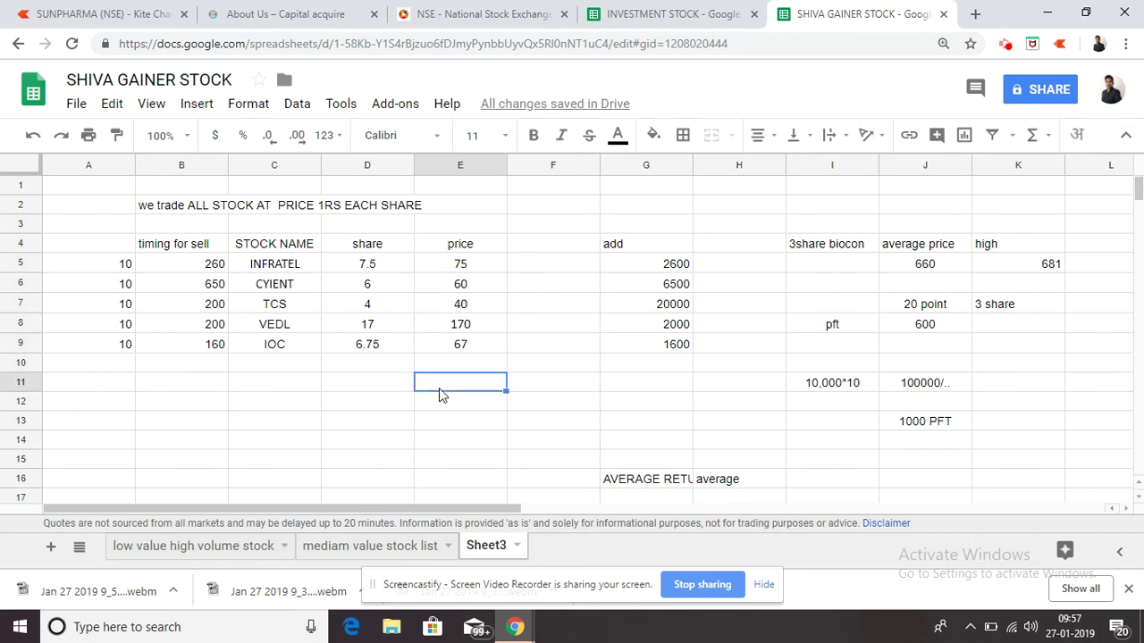
pyautogui.write('412')
pyautogui.press('Tab')
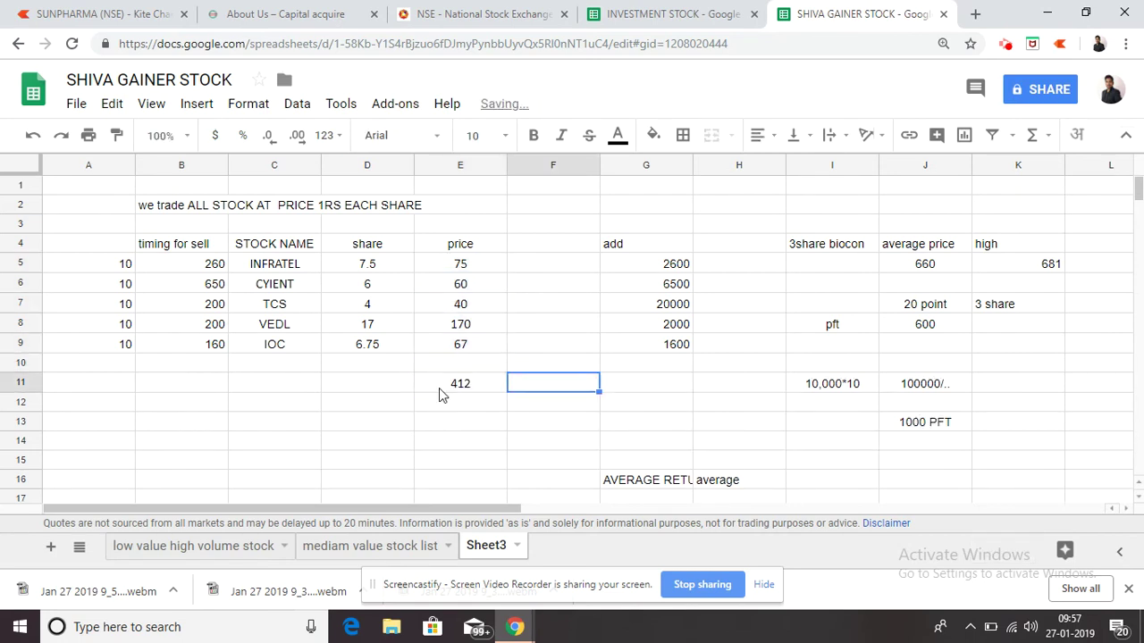
# Change the total below the price column to 4120
pyautogui.click(465, 384)
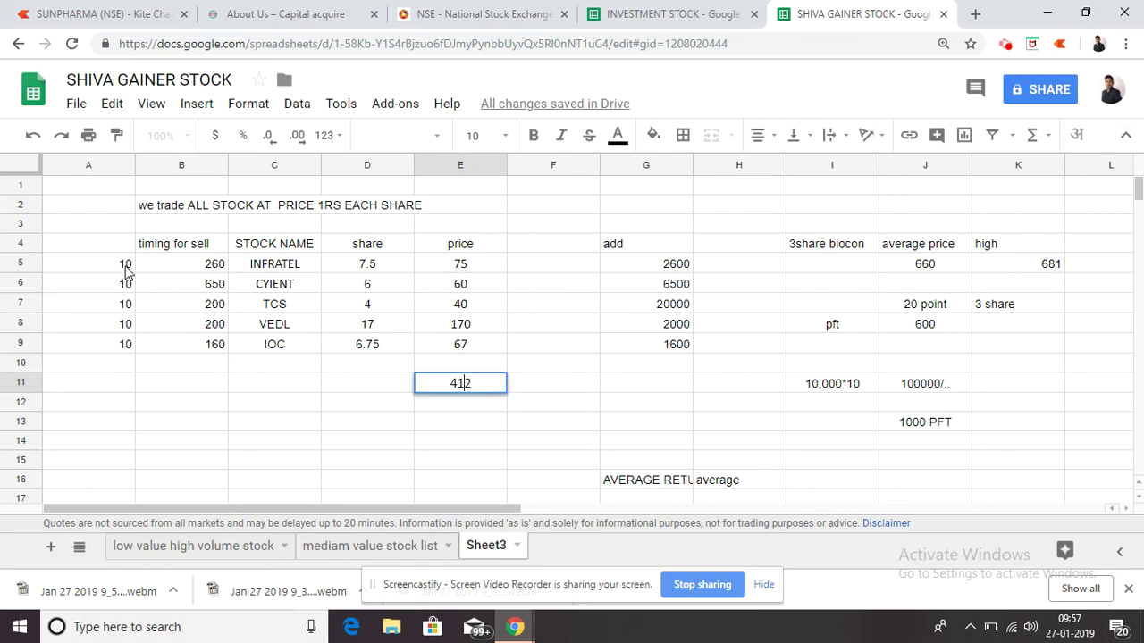
pyautogui.write('0')
pyautogui.click(604, 355)
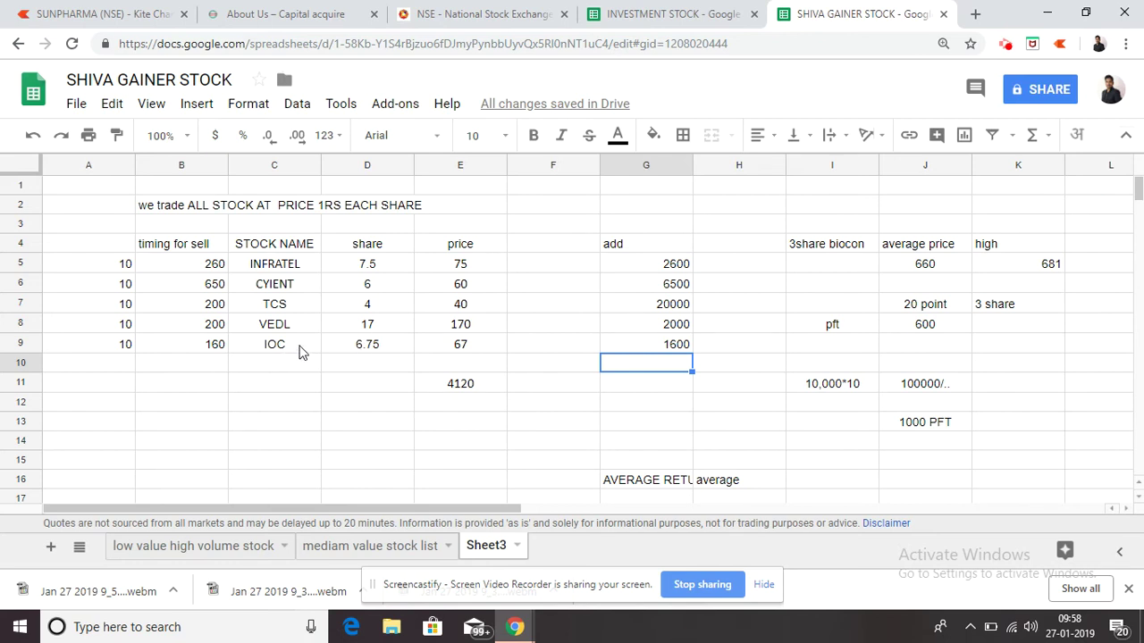
# Enter 10000 in cell F11, next to the price total
pyautogui.click(441, 394)
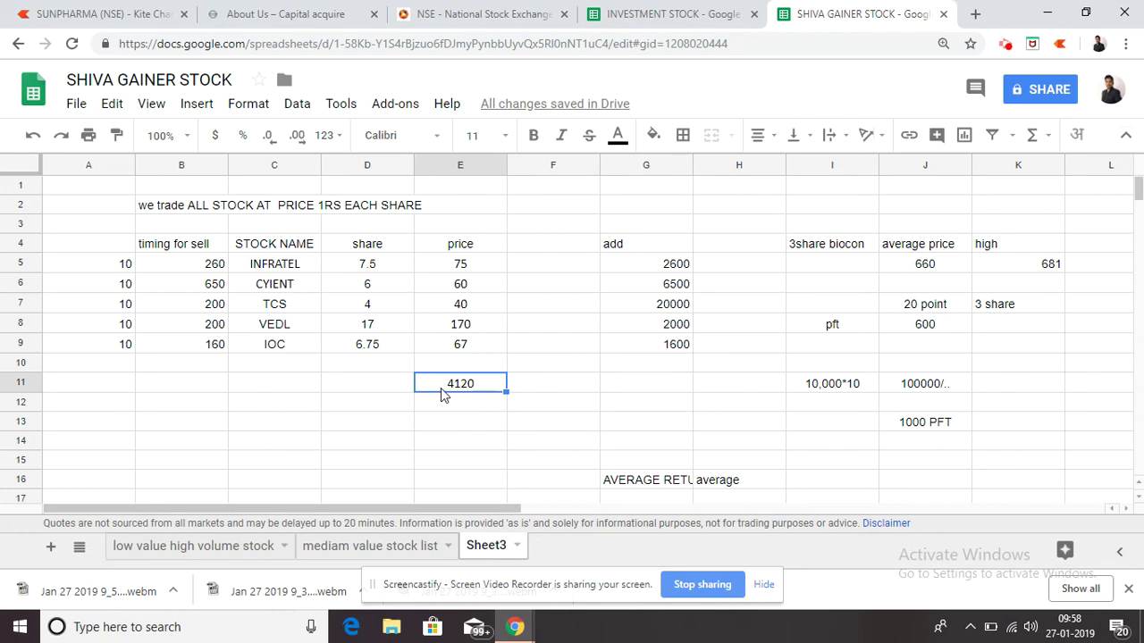
pyautogui.click(556, 388)
pyautogui.write('10000')
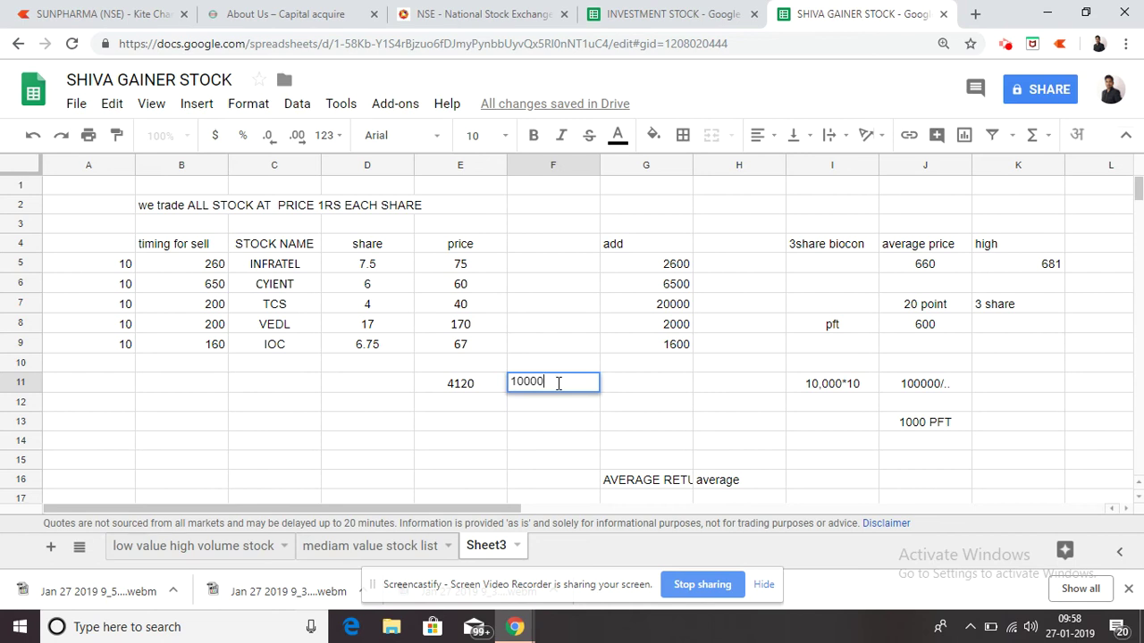
# Switch to Kite, add the NSE listing of CYIENT to the watchlist and open its chart
pyautogui.click(152, 11)
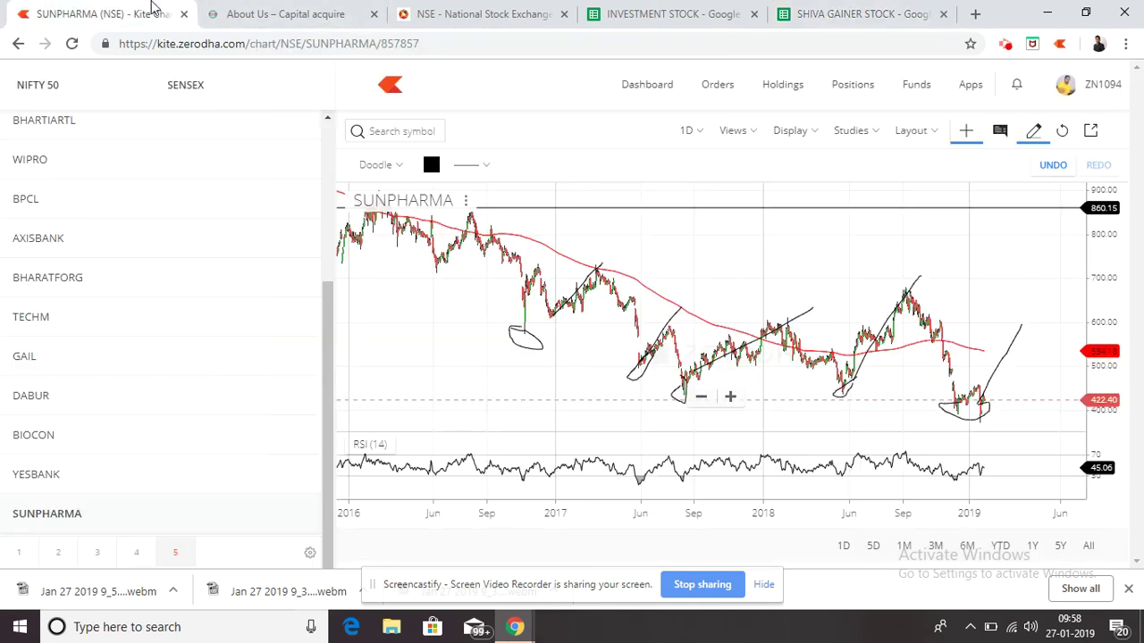
pyautogui.scroll(2, 330, 175)
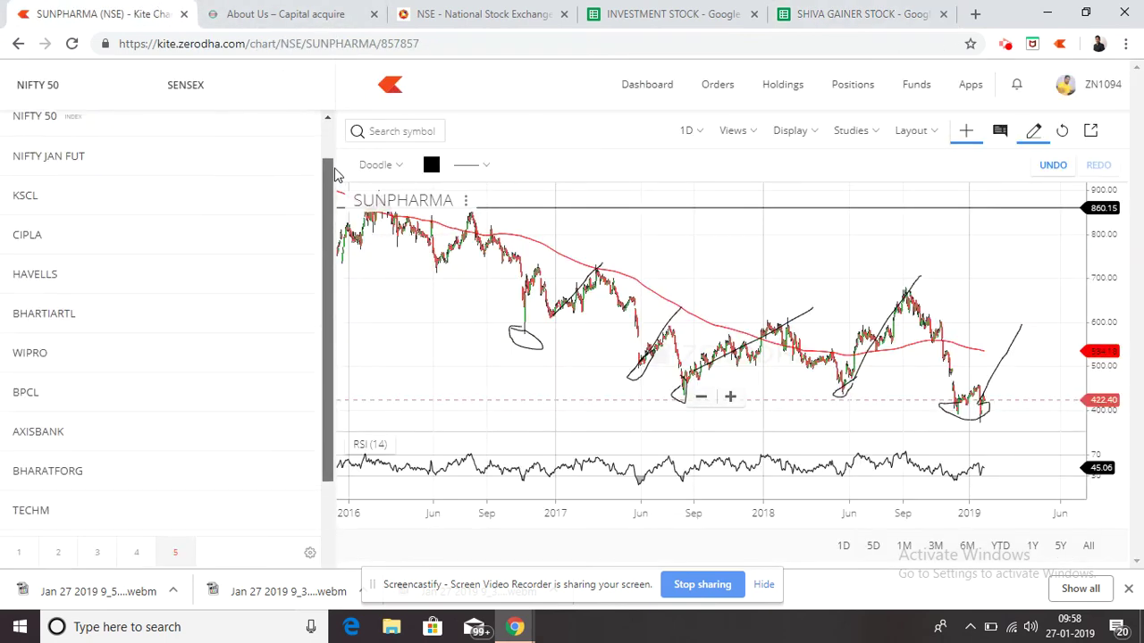
pyautogui.scroll(2, 337, 174)
pyautogui.click(243, 125)
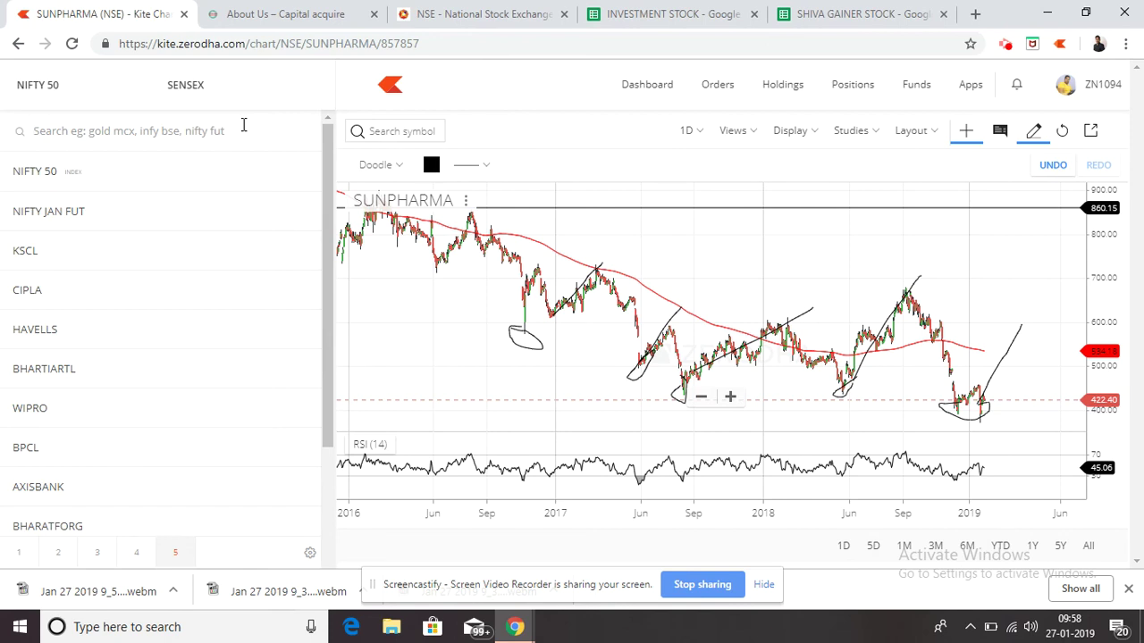
pyautogui.write('CYIENT')
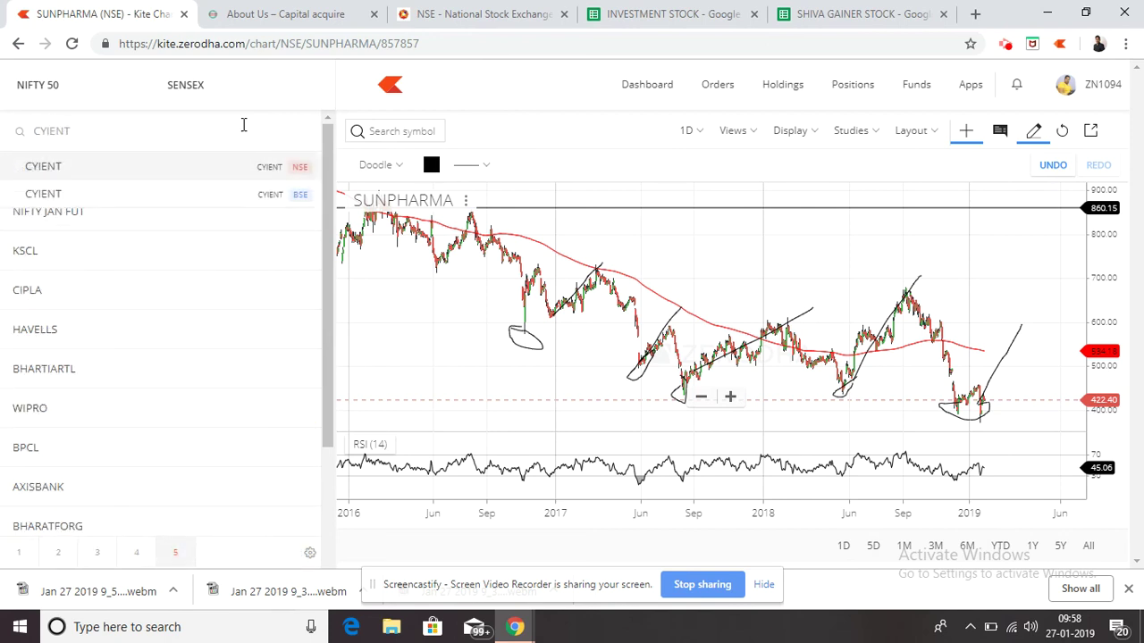
pyautogui.press('Return')
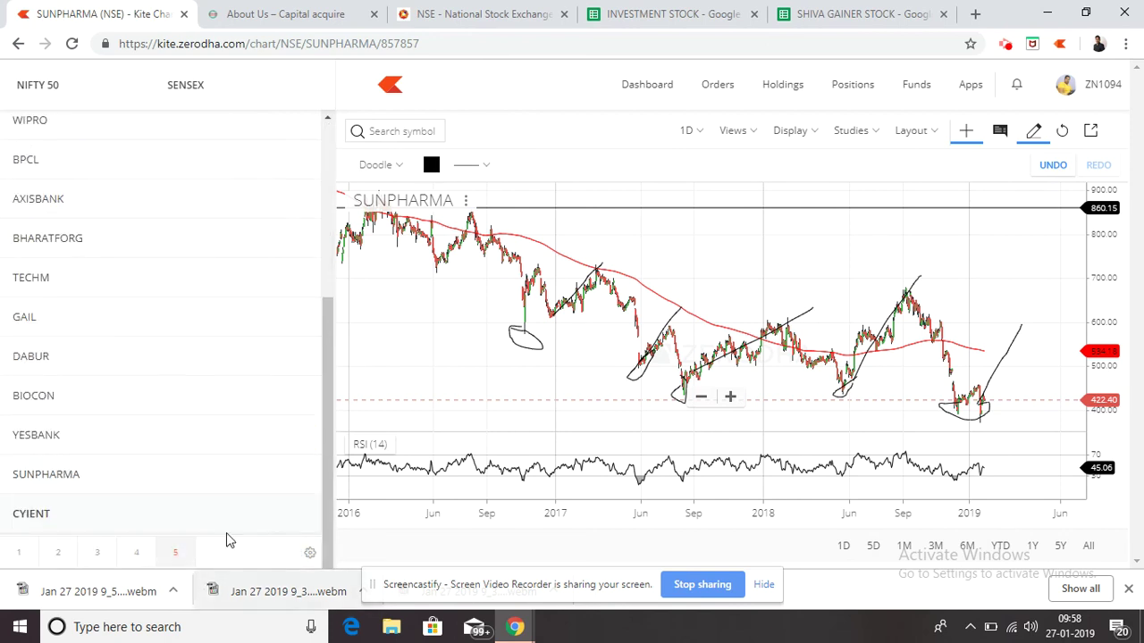
pyautogui.click(216, 518)
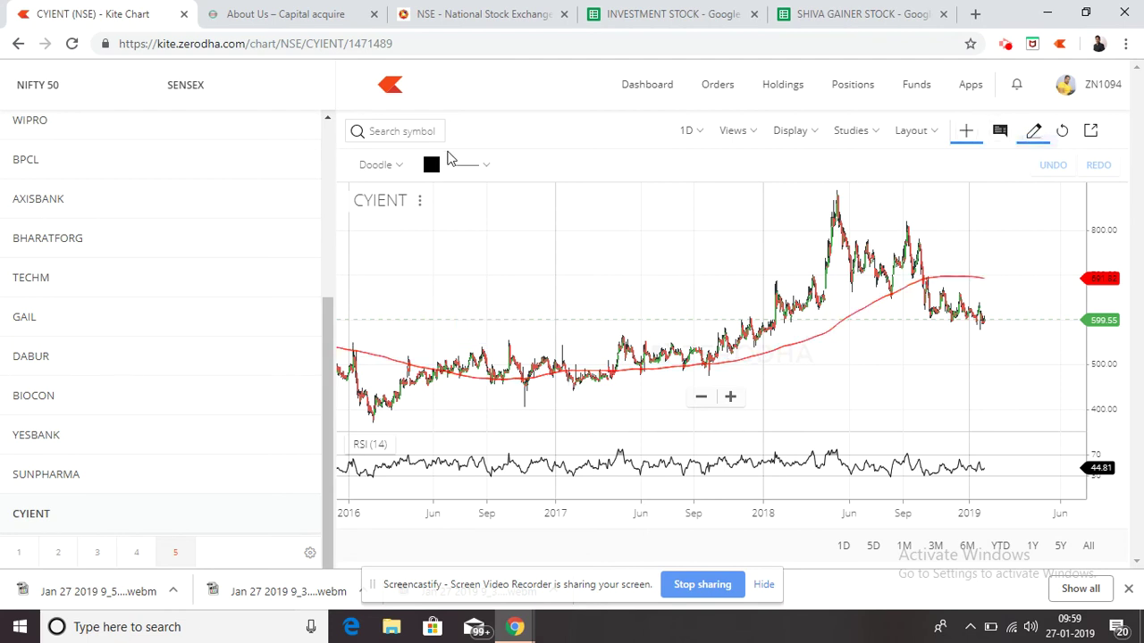
# Draw two horizontal lines on the CYIENT chart, at about 506 and at the 2018 peak near 870
pyautogui.click(382, 173)
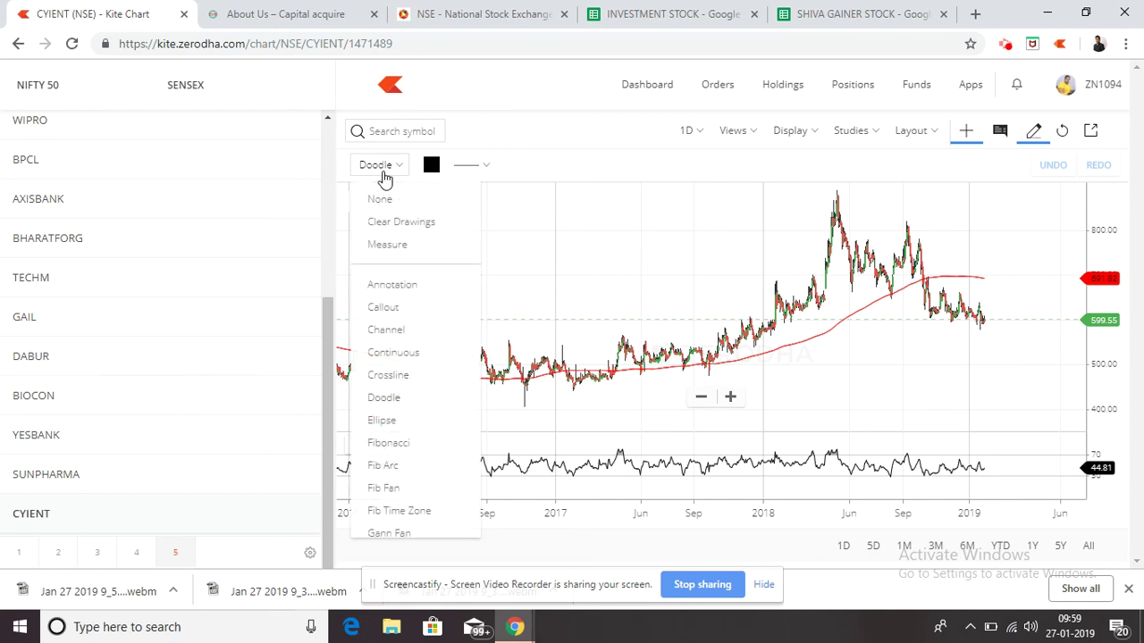
pyautogui.moveTo(474, 331); pyautogui.dragTo(474, 398)
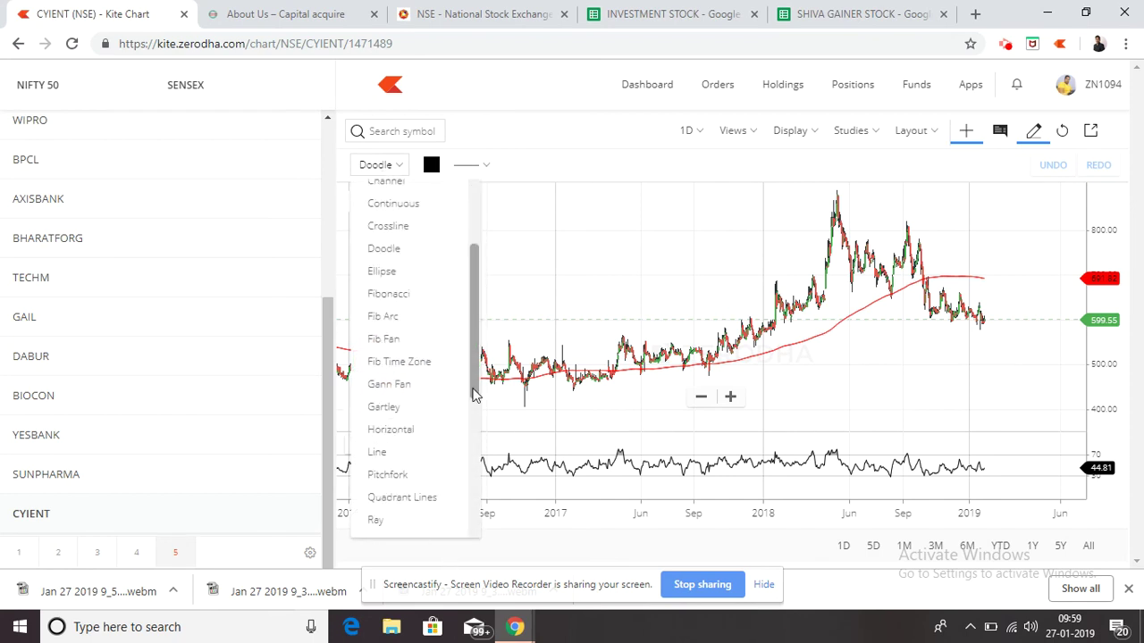
pyautogui.click(402, 431)
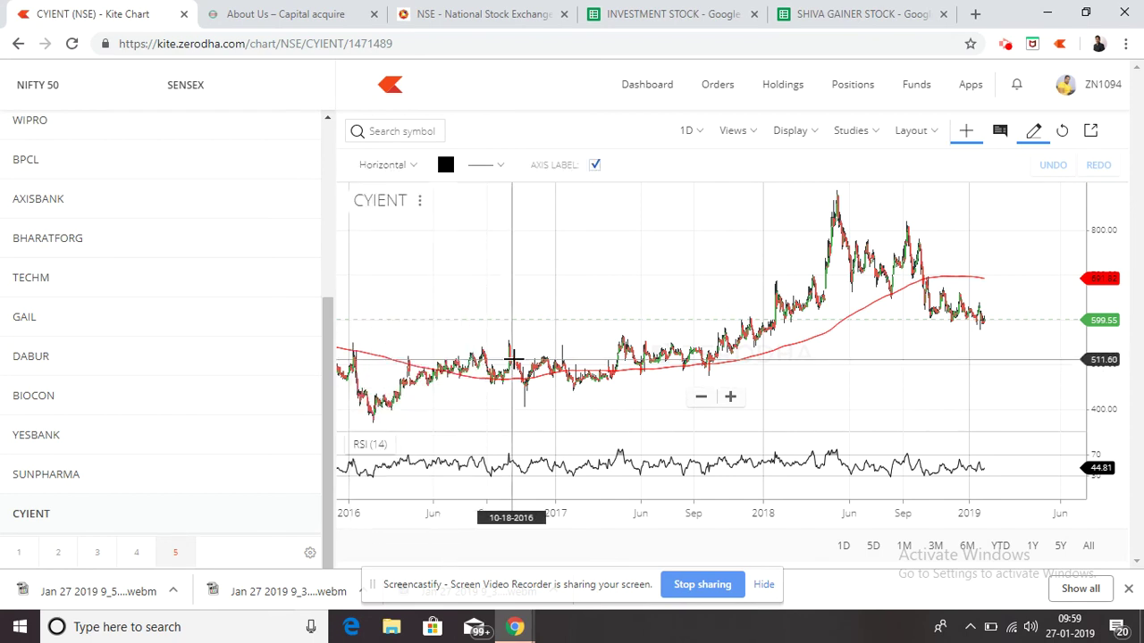
pyautogui.click(519, 362)
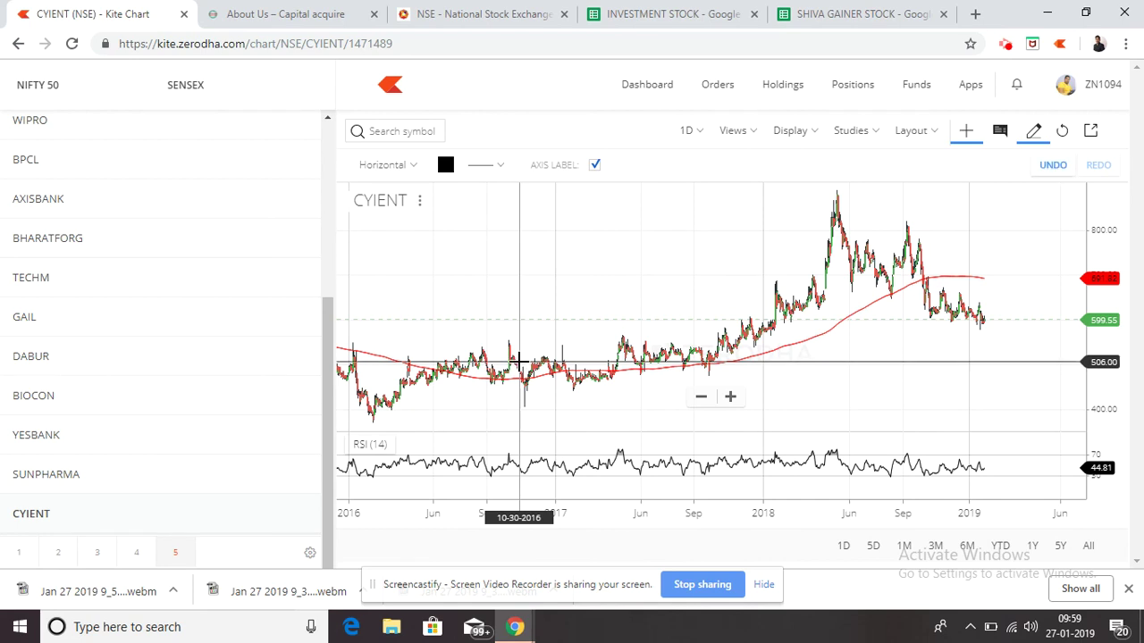
pyautogui.click(834, 198)
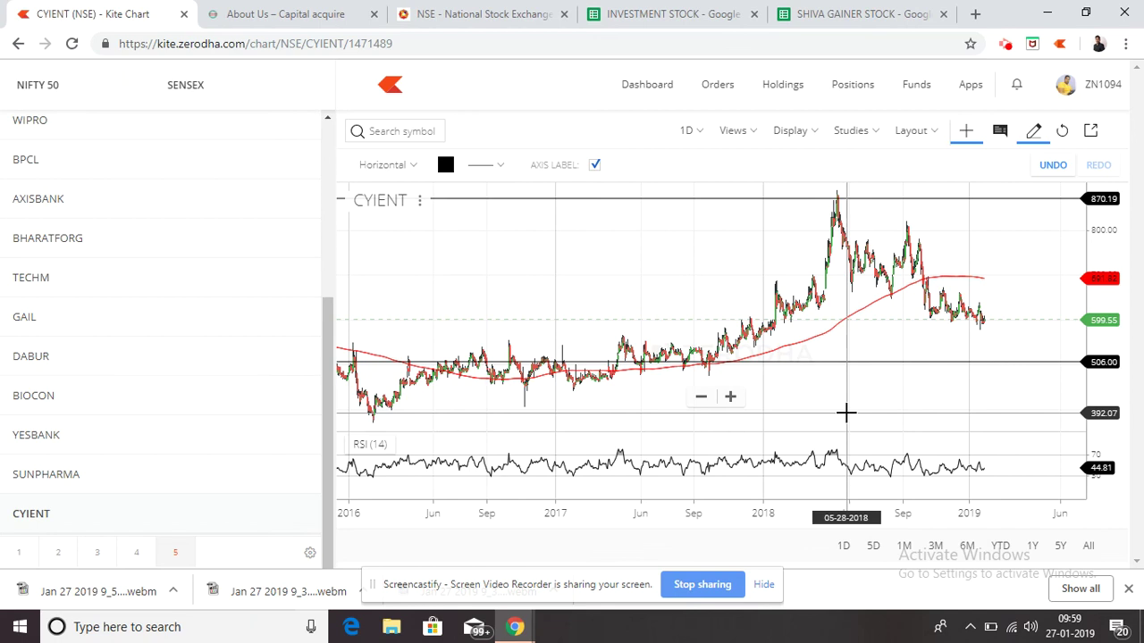
# View the Capital acquire About Us page and the Nifty Dividend Opportunities 50 list on the NSE site
pyautogui.click(435, 11)
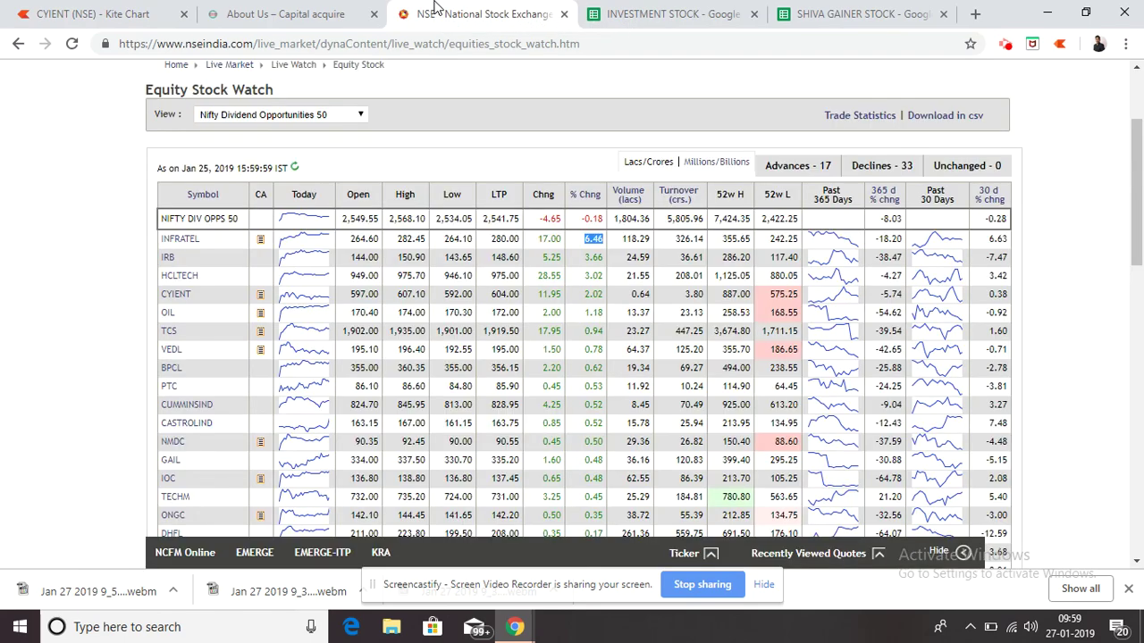
pyautogui.click(265, 7)
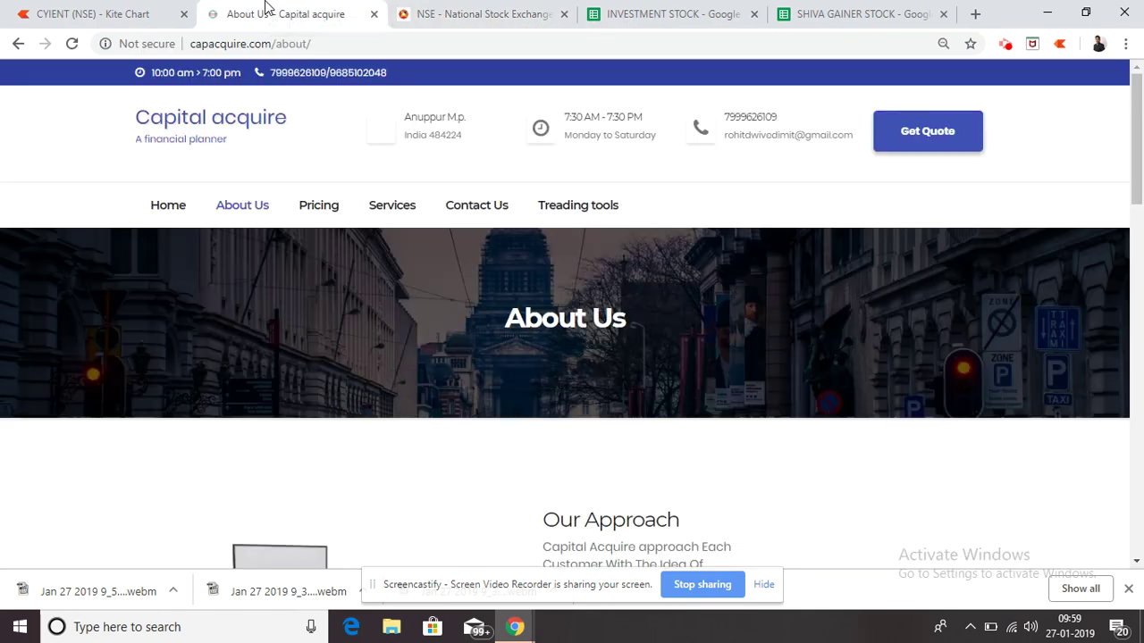
pyautogui.click(457, 11)
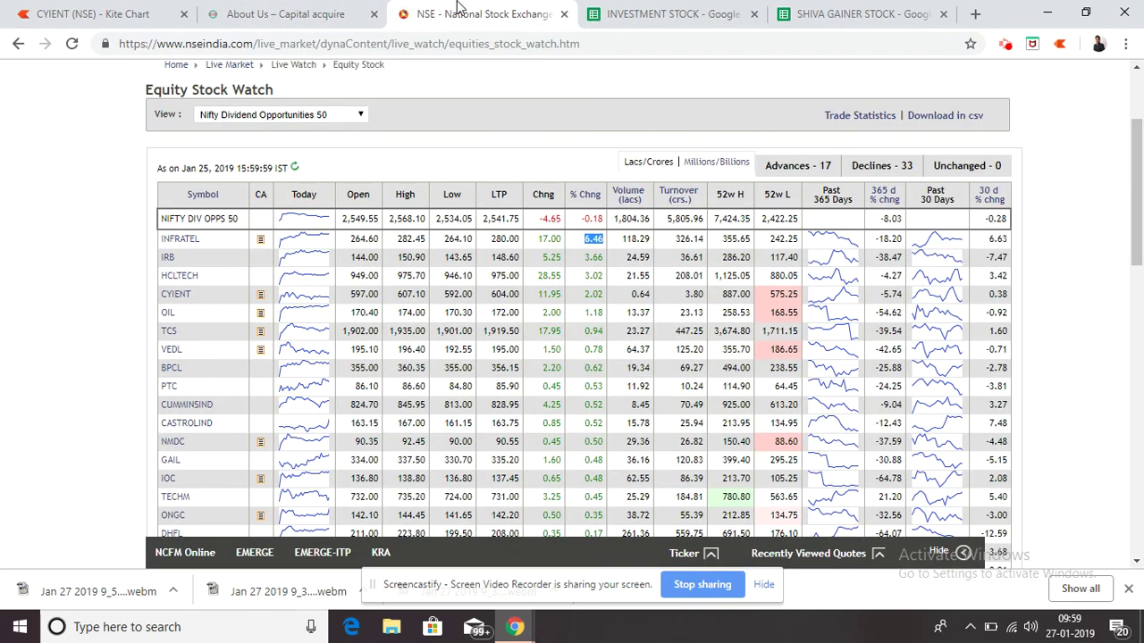